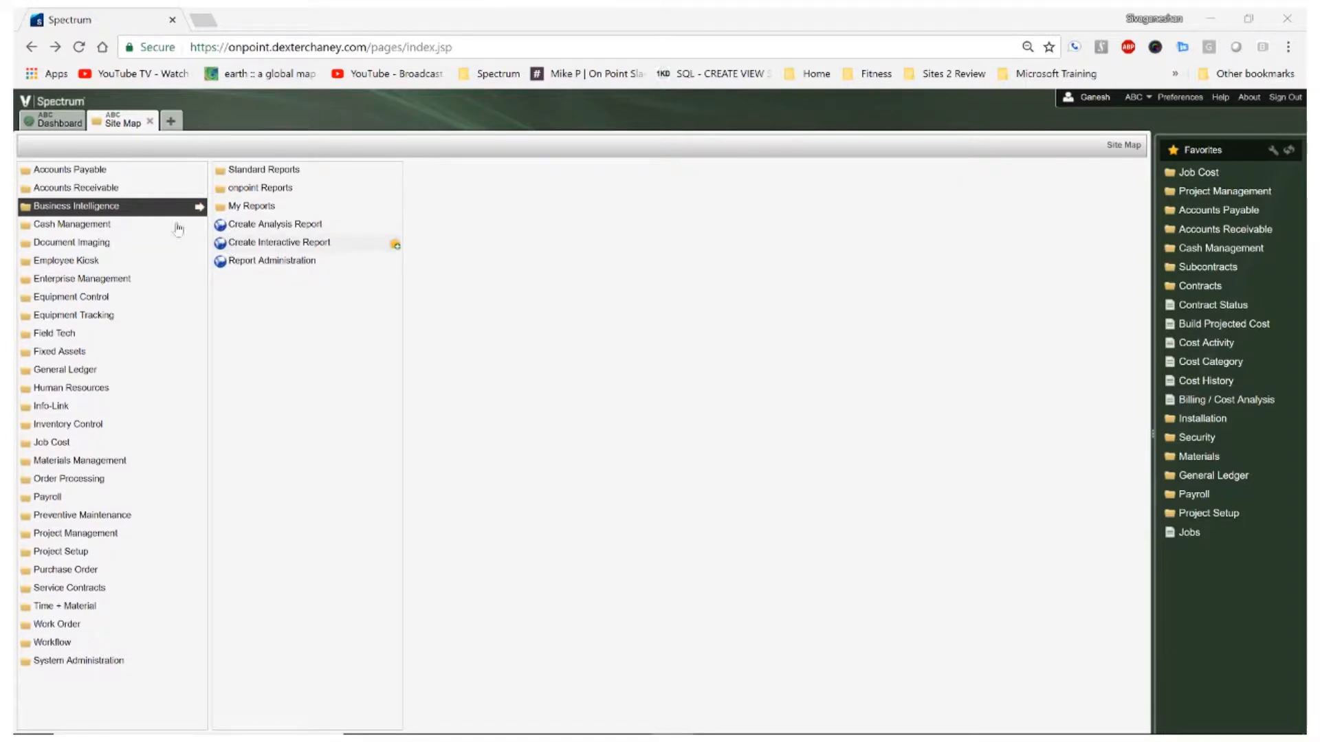
Create an interactive report based on the Job Cost Transaction data source and get past the welcome screen.
left_click(278, 243)
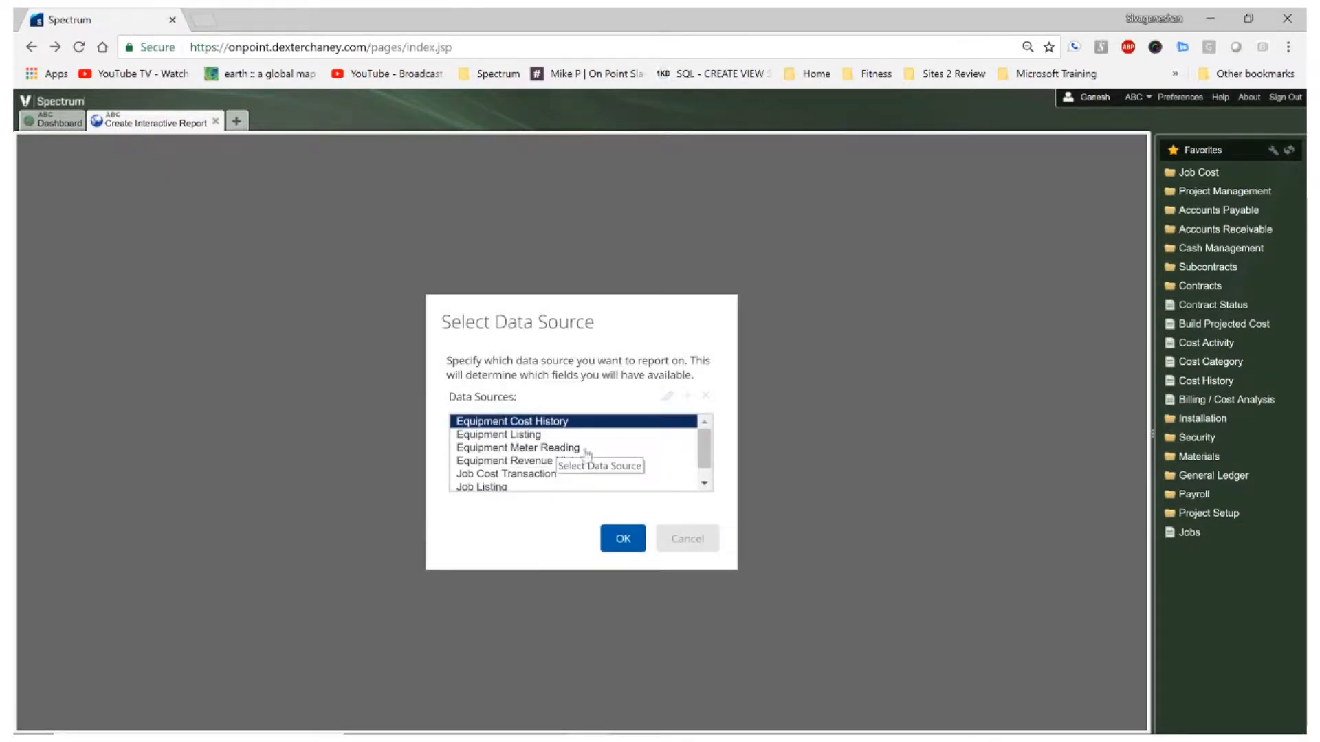
scroll(706, 450, "down", 1)
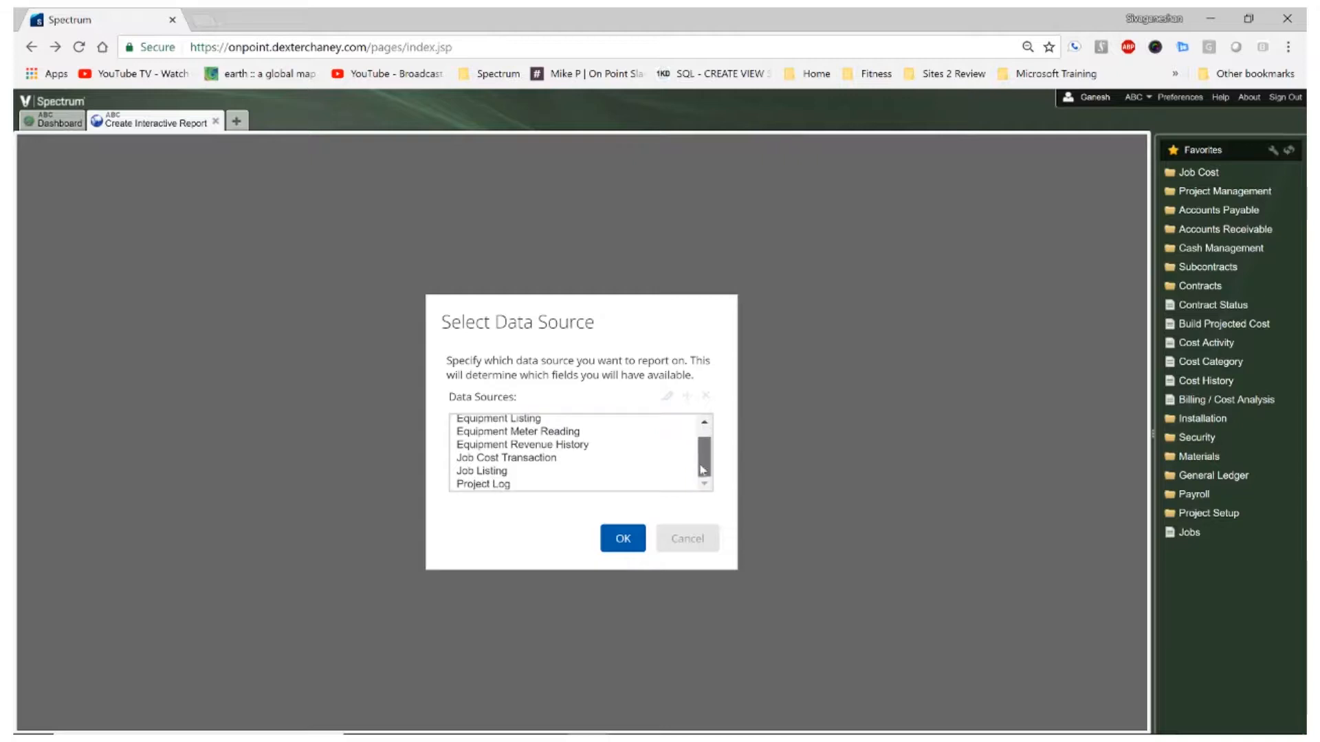
left_click(511, 458)
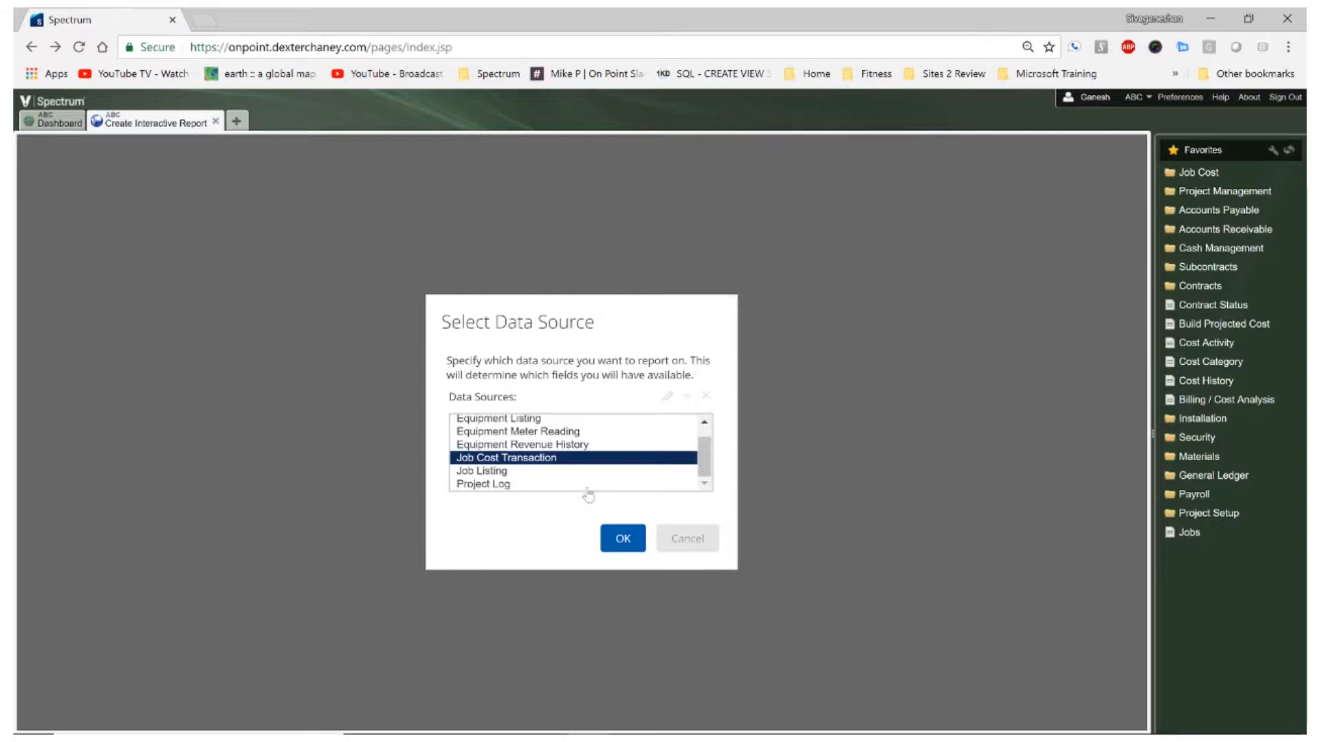
left_click(622, 543)
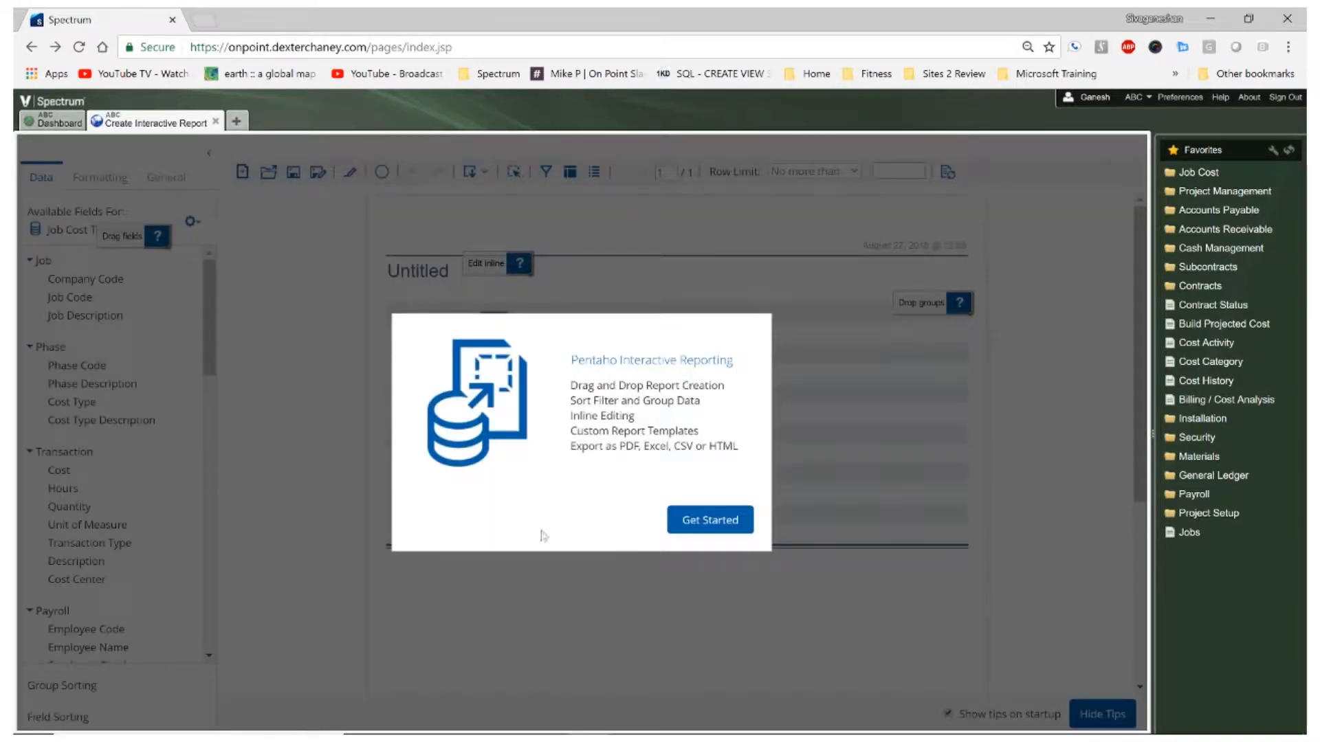
left_click(689, 525)
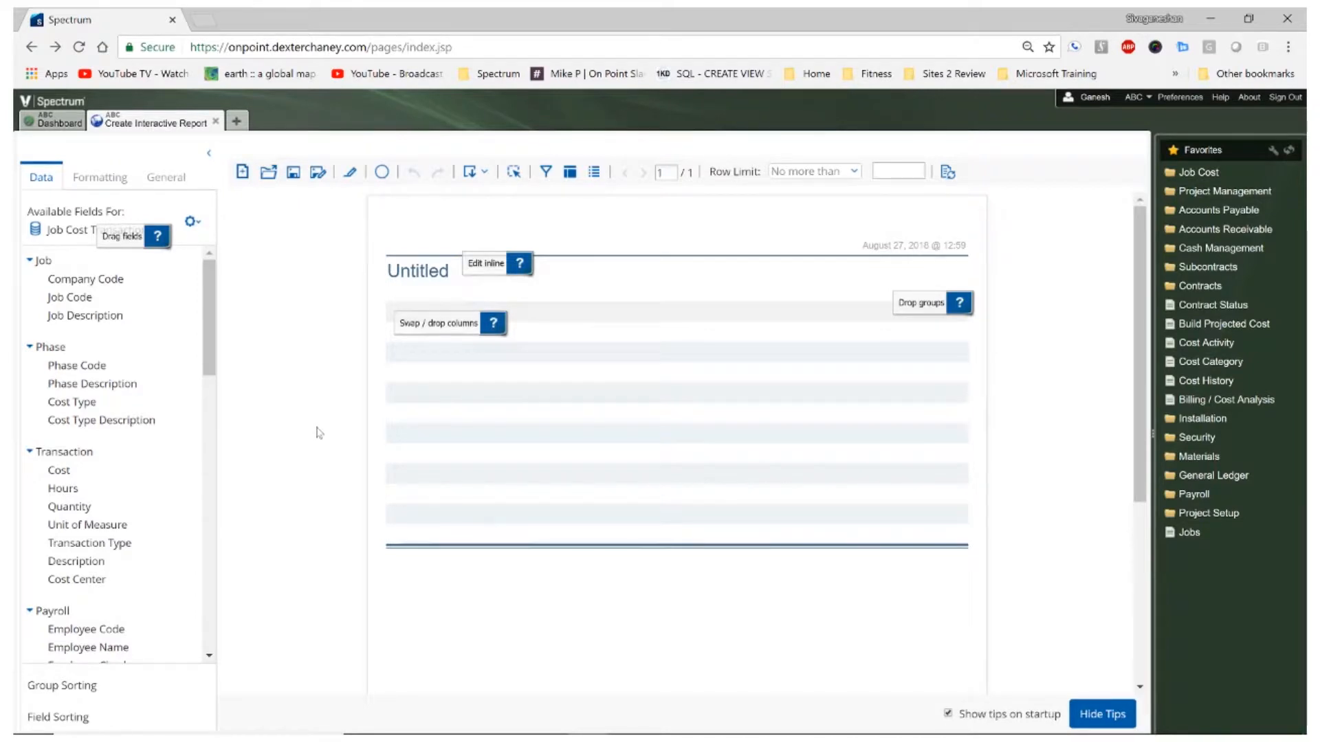
Hide the tips shown over the report editor.
left_click(141, 318)
left_click(102, 284)
left_click(103, 297)
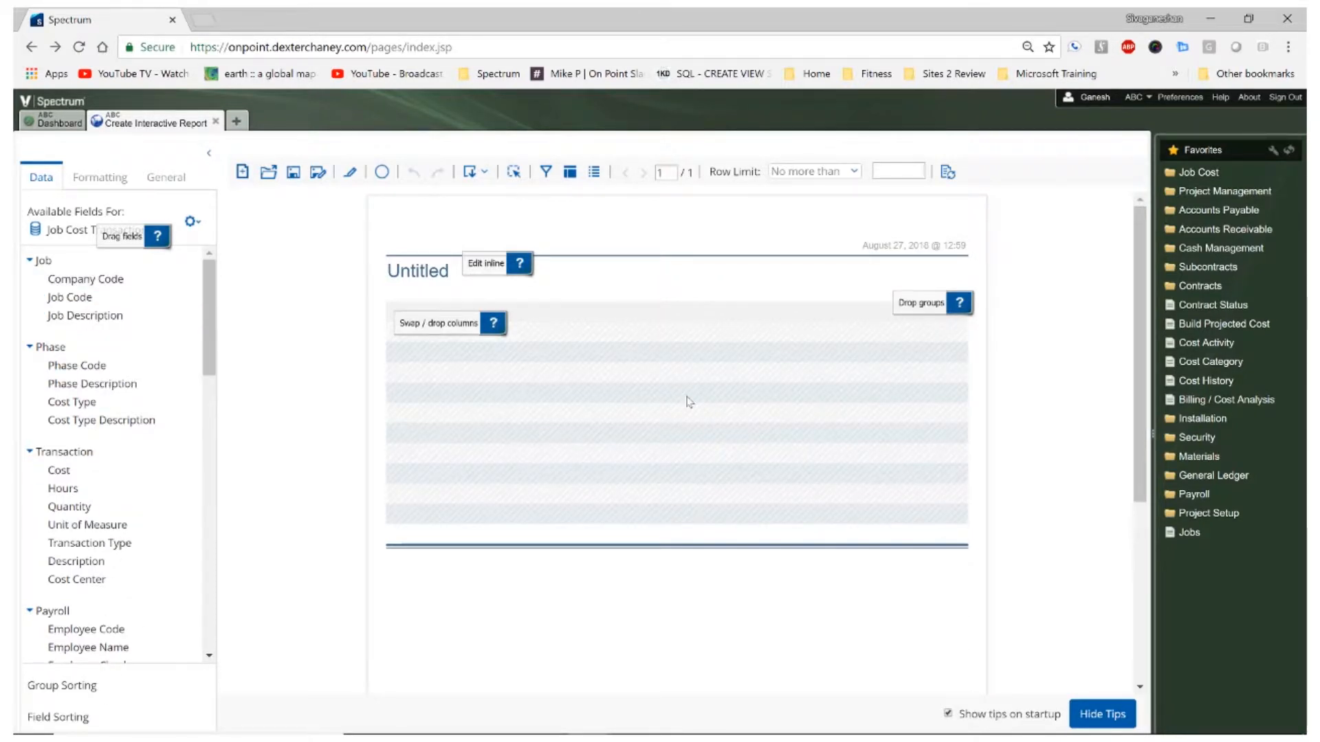
left_click(1093, 712)
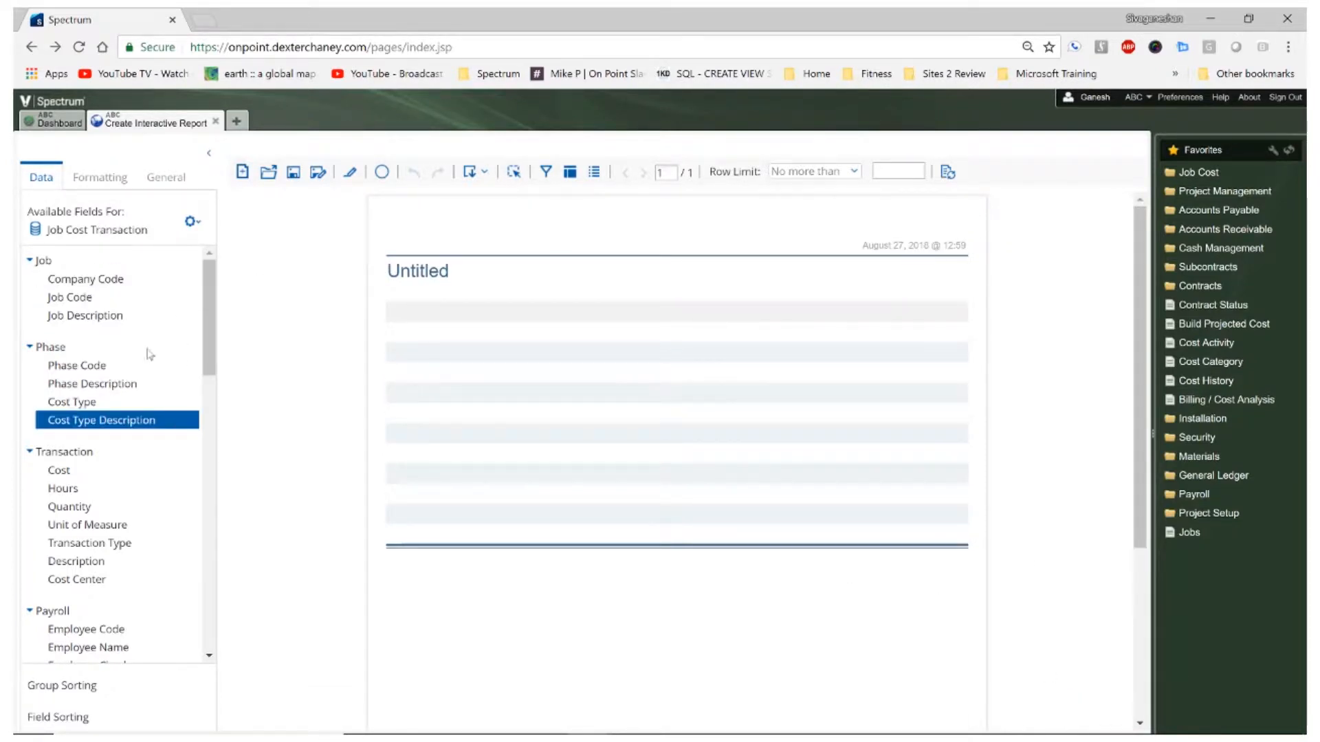
Add the Company Code, Job Code and Job Description fields to the report as columns, in that order.
left_click(116, 285)
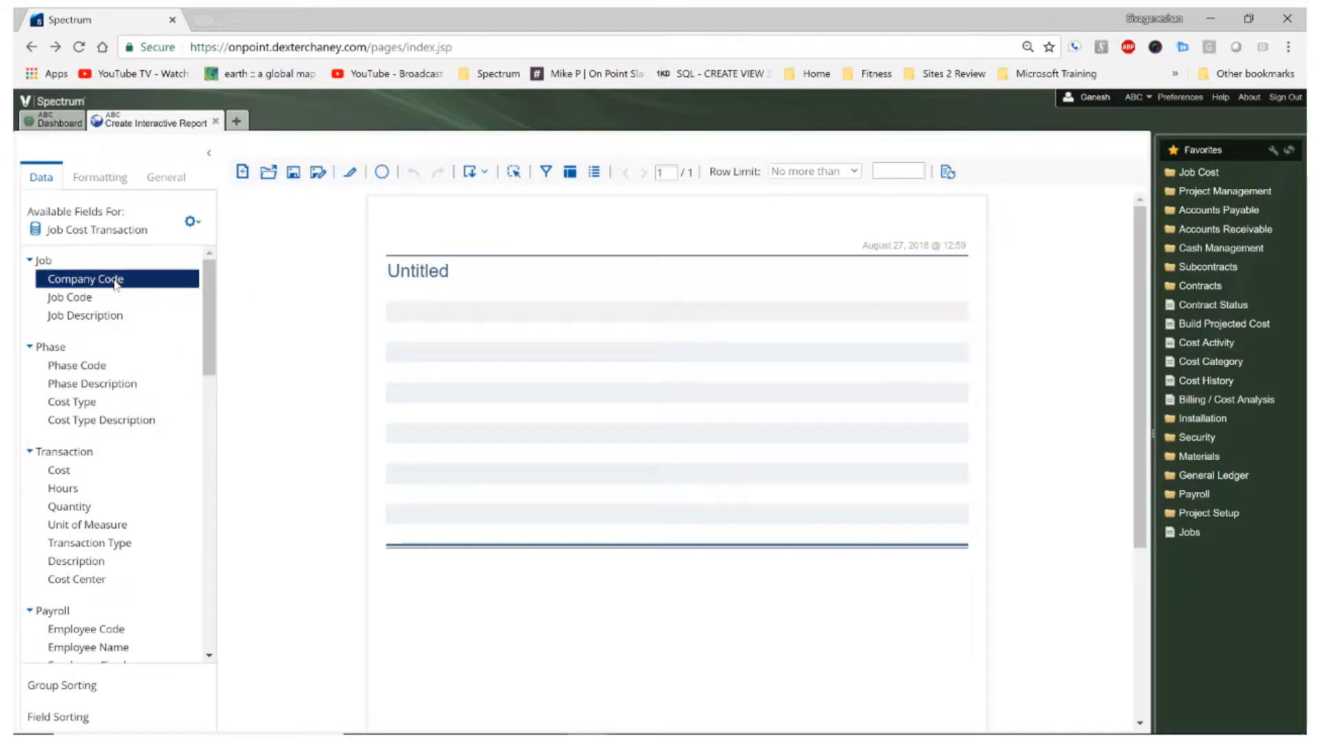
left_click_drag(115, 285, 395, 332)
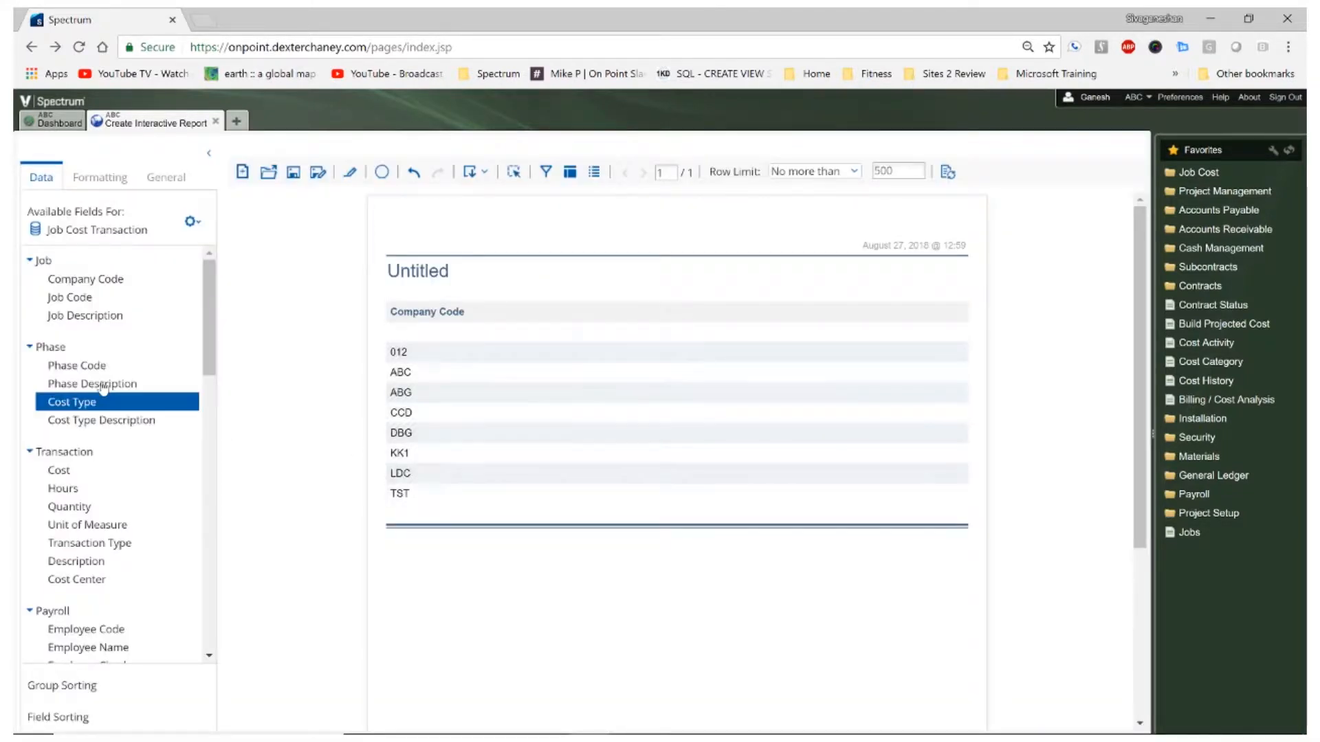
mouse_move(68, 297)
left_mouse_down()
mouse_move(507, 369)
mouse_move(803, 390)
left_mouse_up()
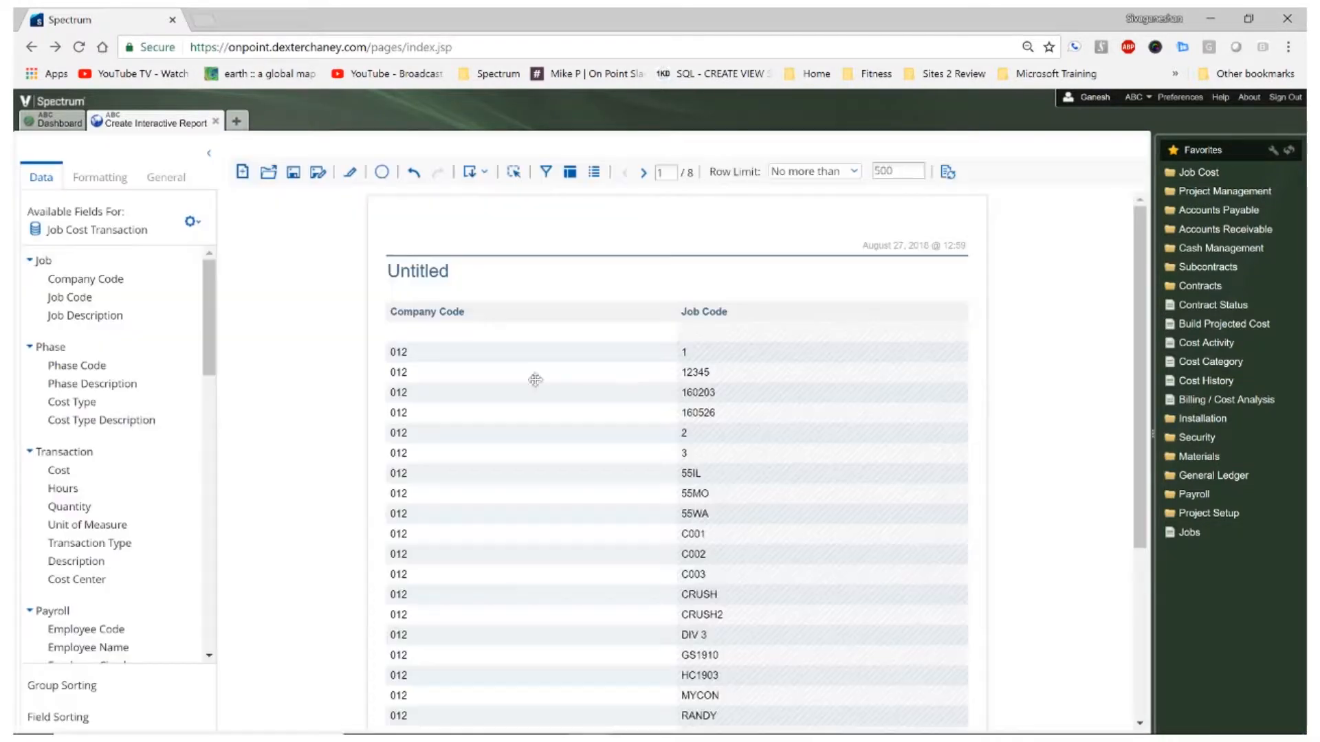
left_click_drag(84, 315, 856, 462)
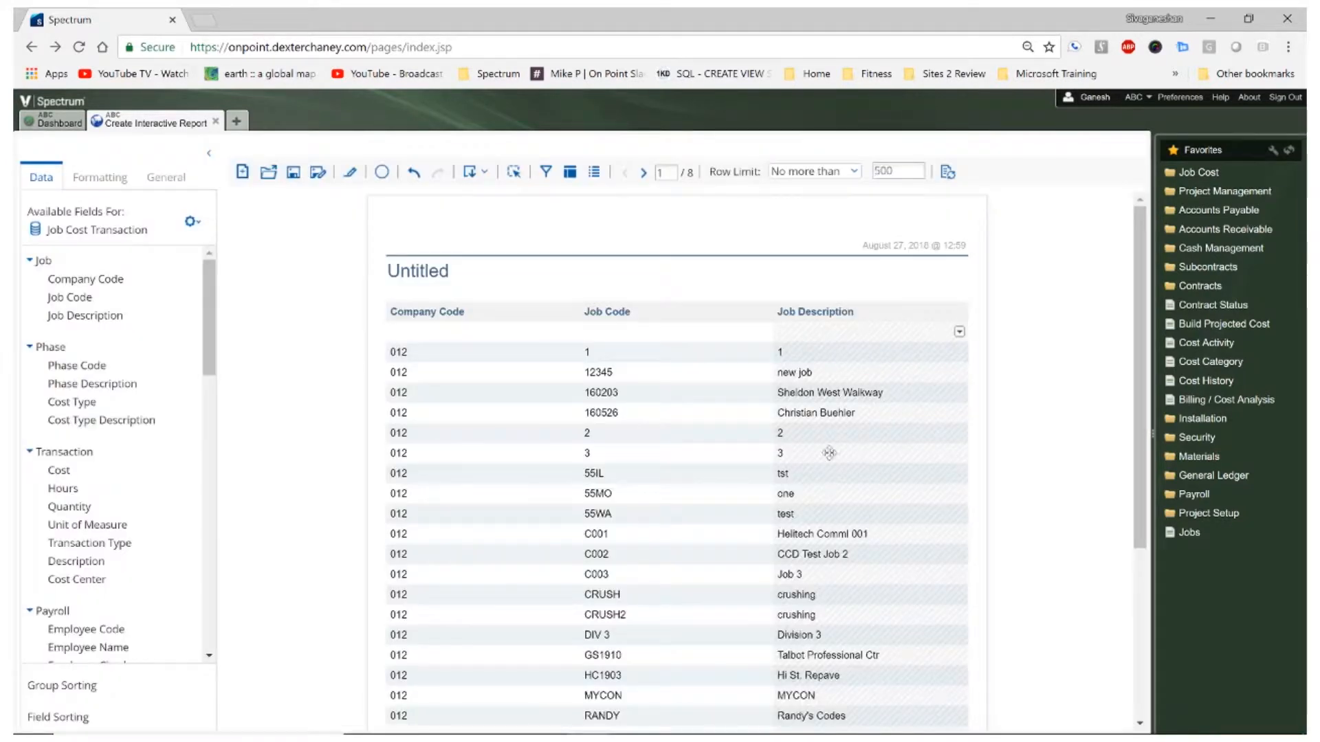
Append Phase Code, Phase Description, Cost Type, Cost Type Description and Cost as further columns after Job Description.
left_click(122, 368)
mouse_move(124, 371)
left_mouse_down()
mouse_move(520, 400)
mouse_move(951, 462)
left_mouse_up()
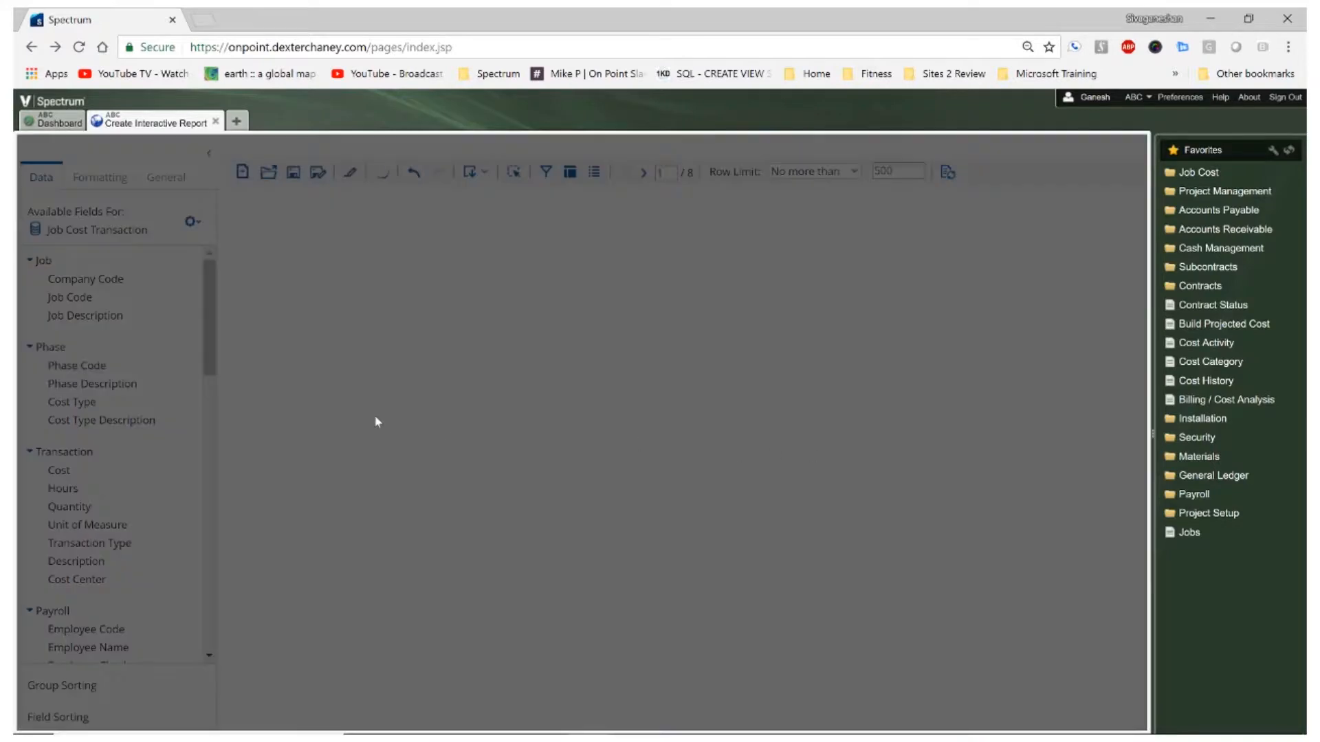
left_click(191, 398)
mouse_move(126, 389)
left_mouse_down()
mouse_move(333, 429)
mouse_move(929, 491)
left_mouse_up()
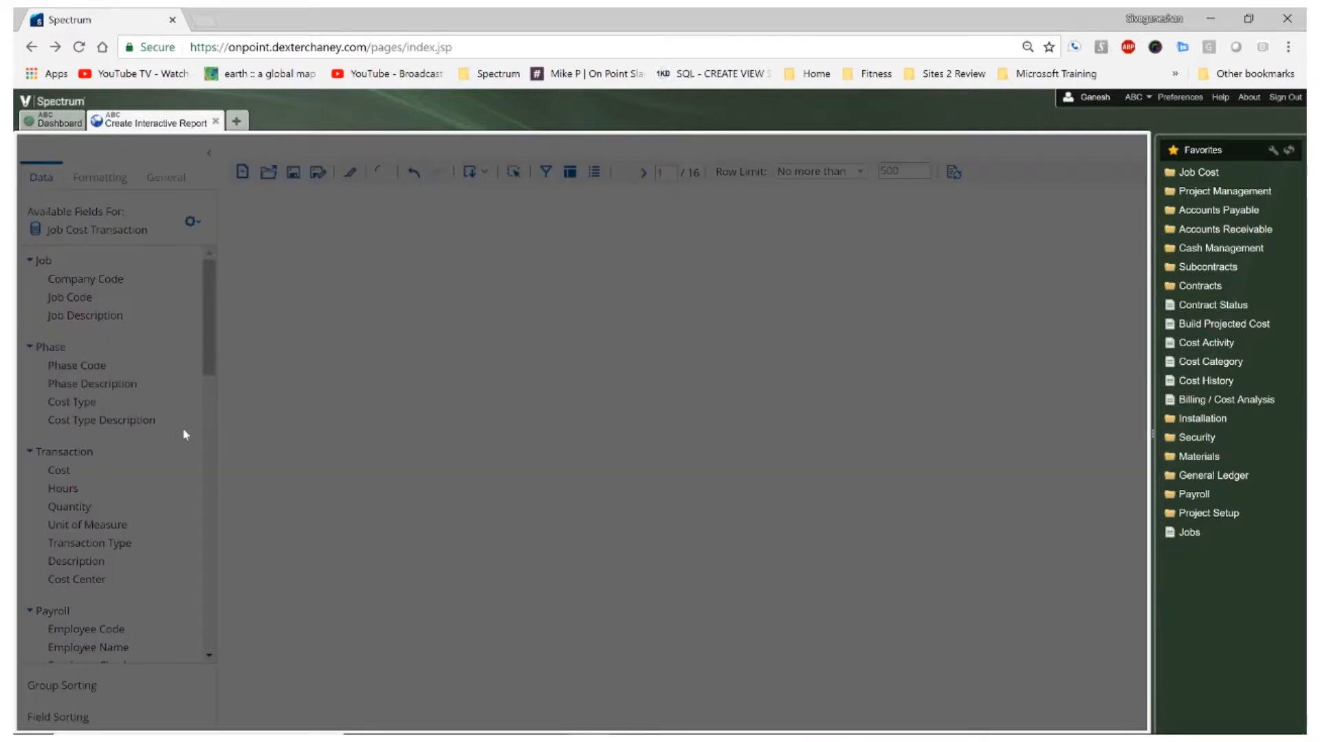
left_click(83, 404)
mouse_move(83, 407)
left_mouse_down()
mouse_move(412, 436)
mouse_move(614, 481)
mouse_move(923, 495)
left_mouse_up()
left_click(148, 422)
mouse_move(147, 423)
left_mouse_down()
mouse_move(621, 459)
mouse_move(926, 504)
left_mouse_up()
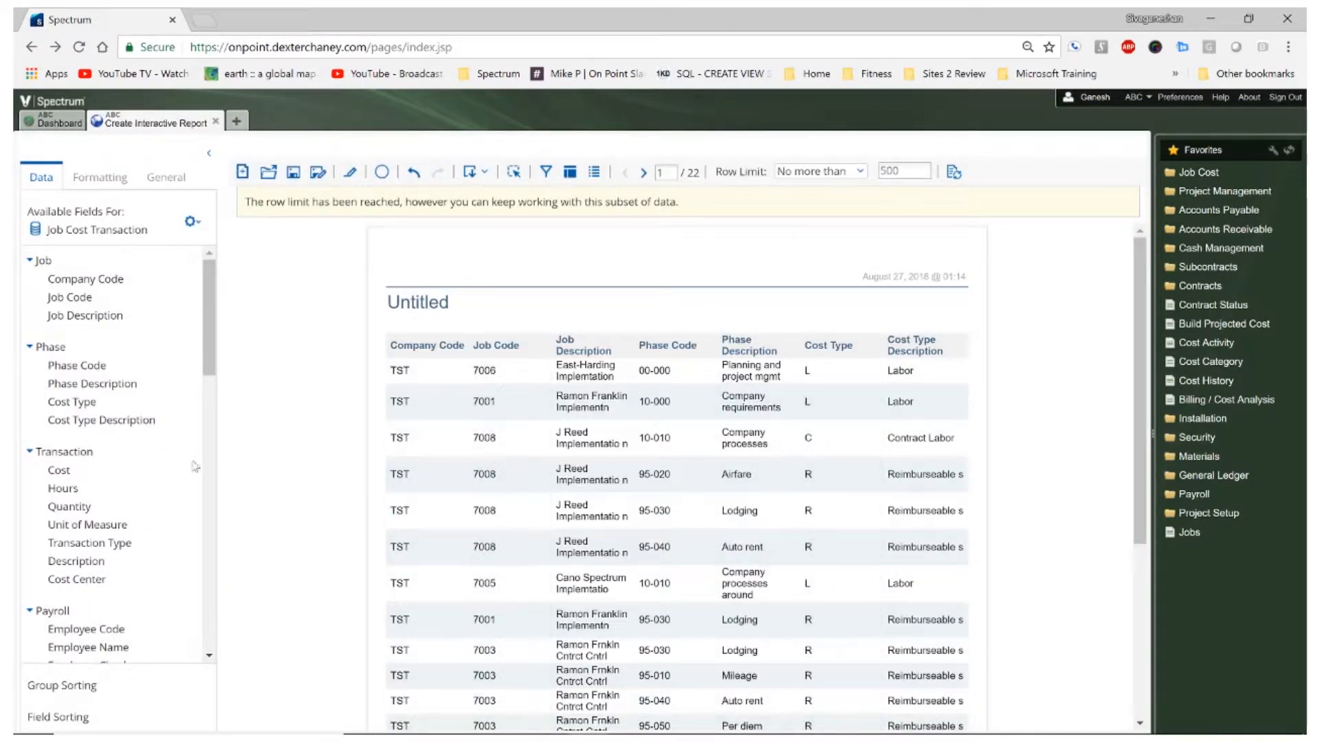
left_click_drag(74, 474, 963, 522)
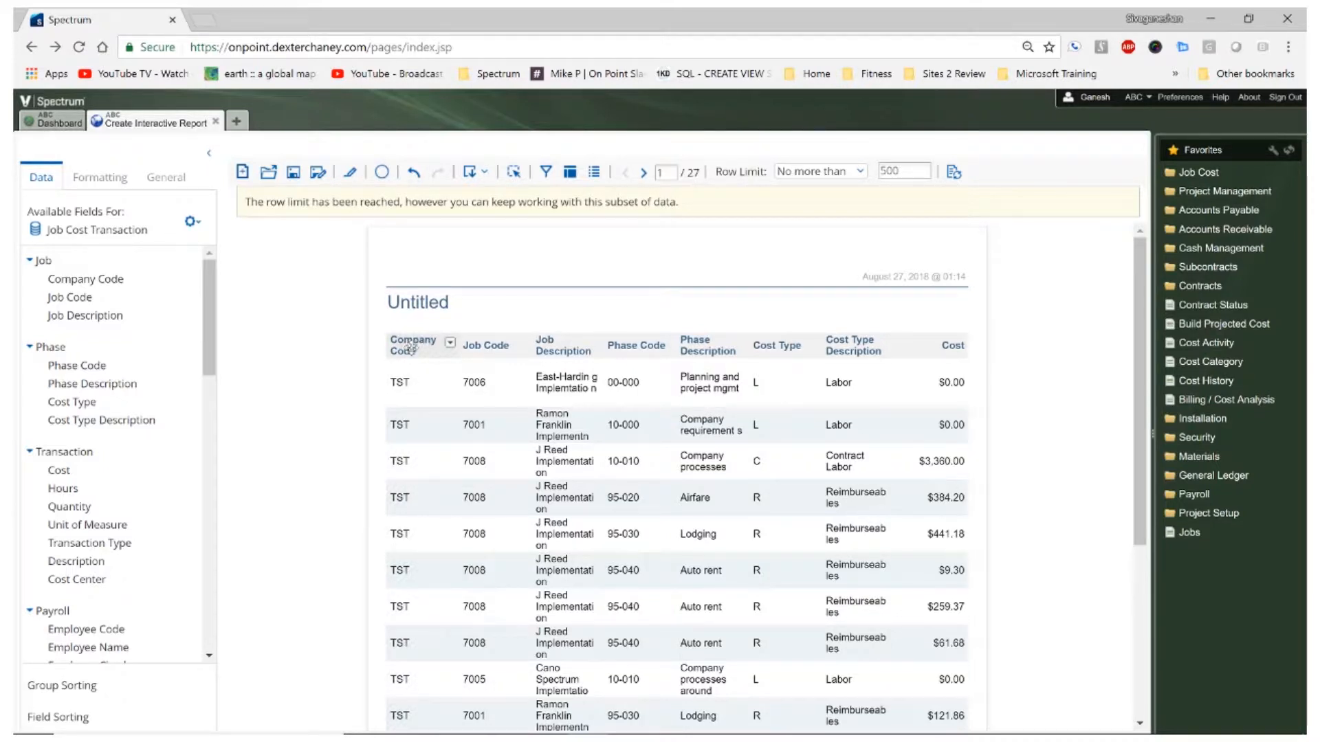
Filter the report on Company Code, choosing from the value list to include only ABC.
left_click(451, 344)
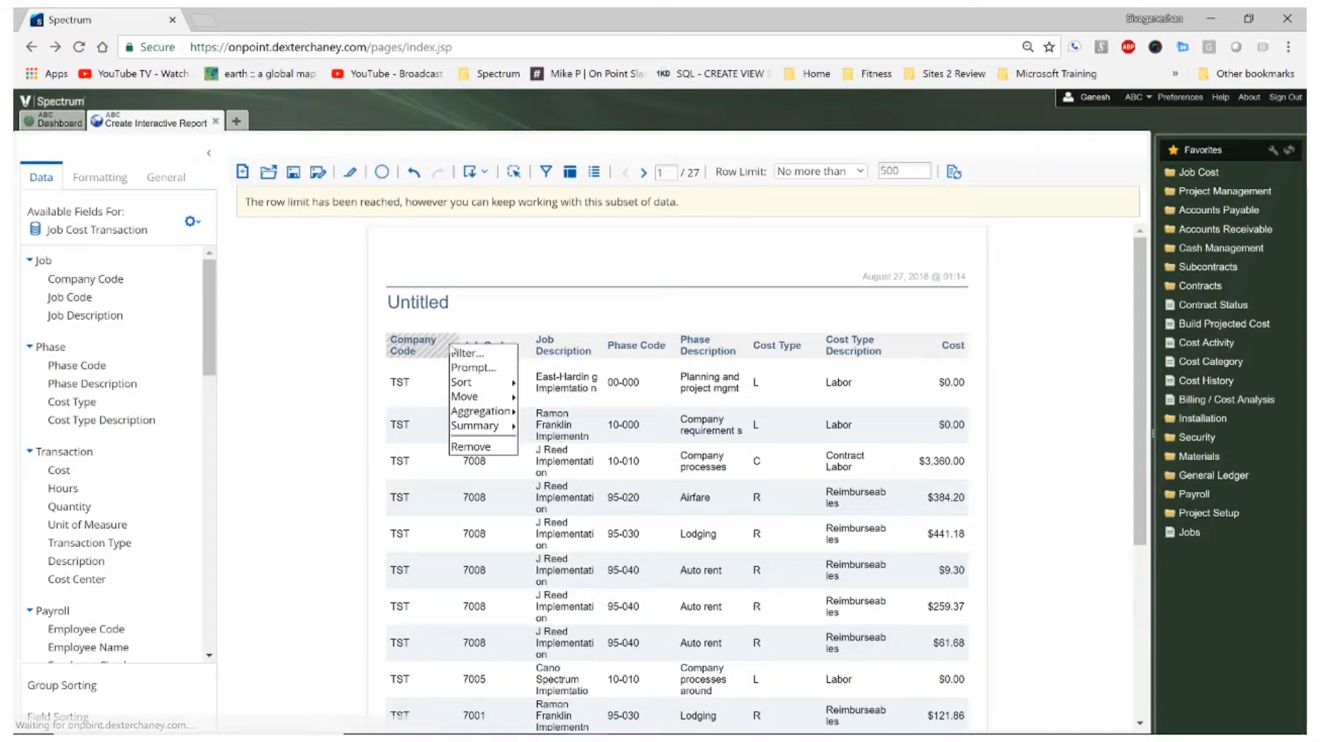
left_click(464, 353)
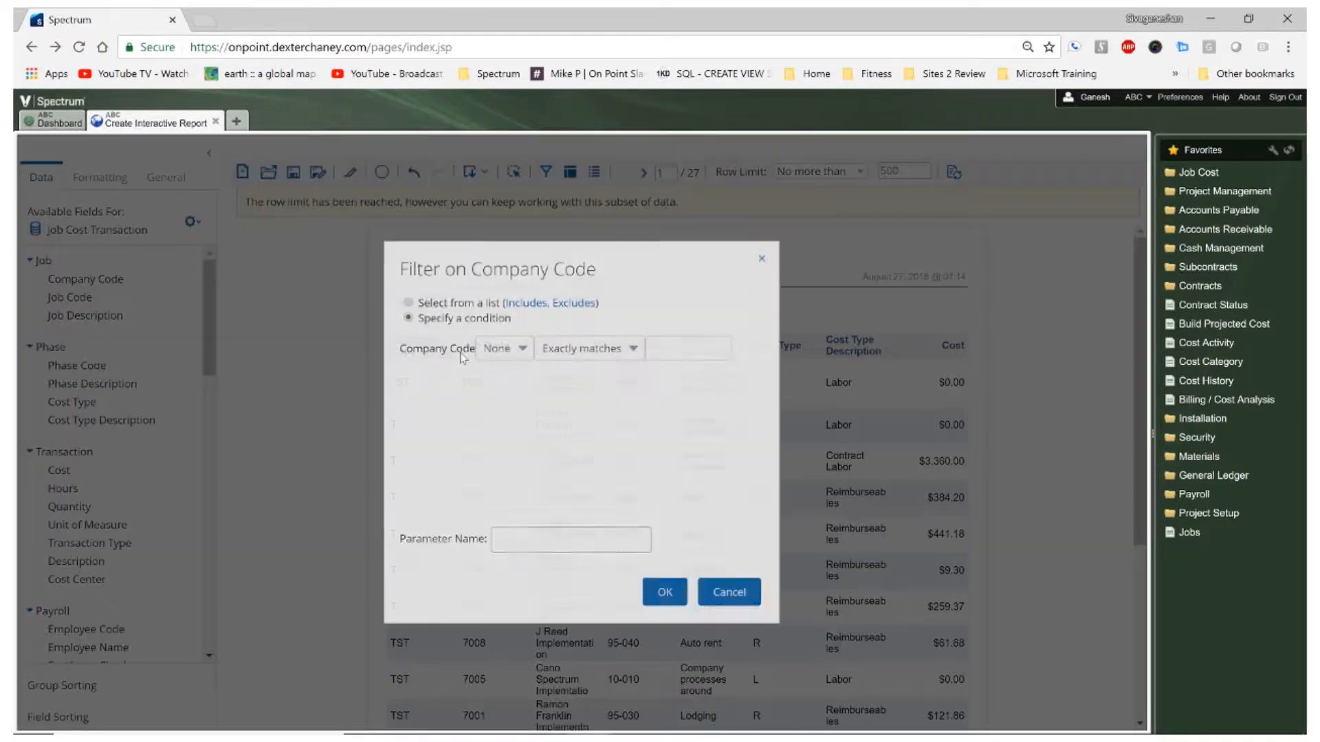
left_click(408, 304)
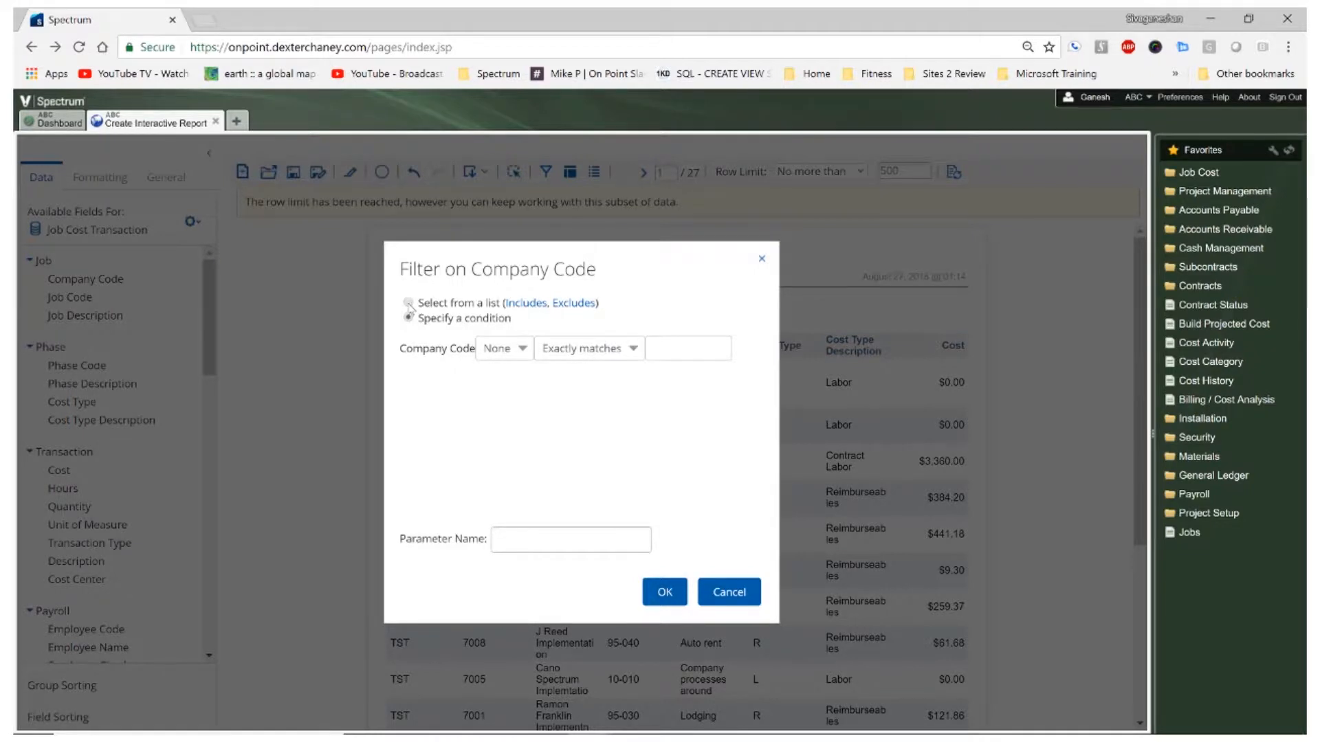
left_click(420, 431)
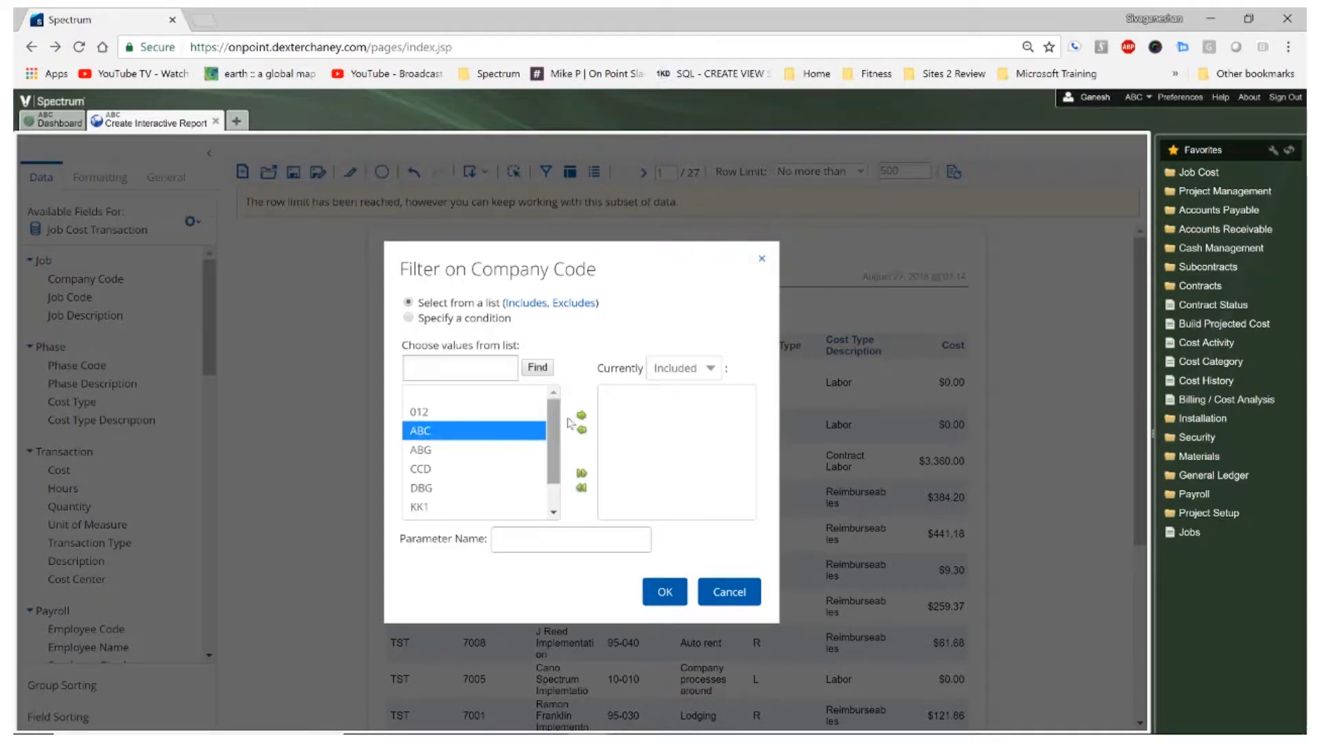
left_click(581, 416)
left_click(654, 593)
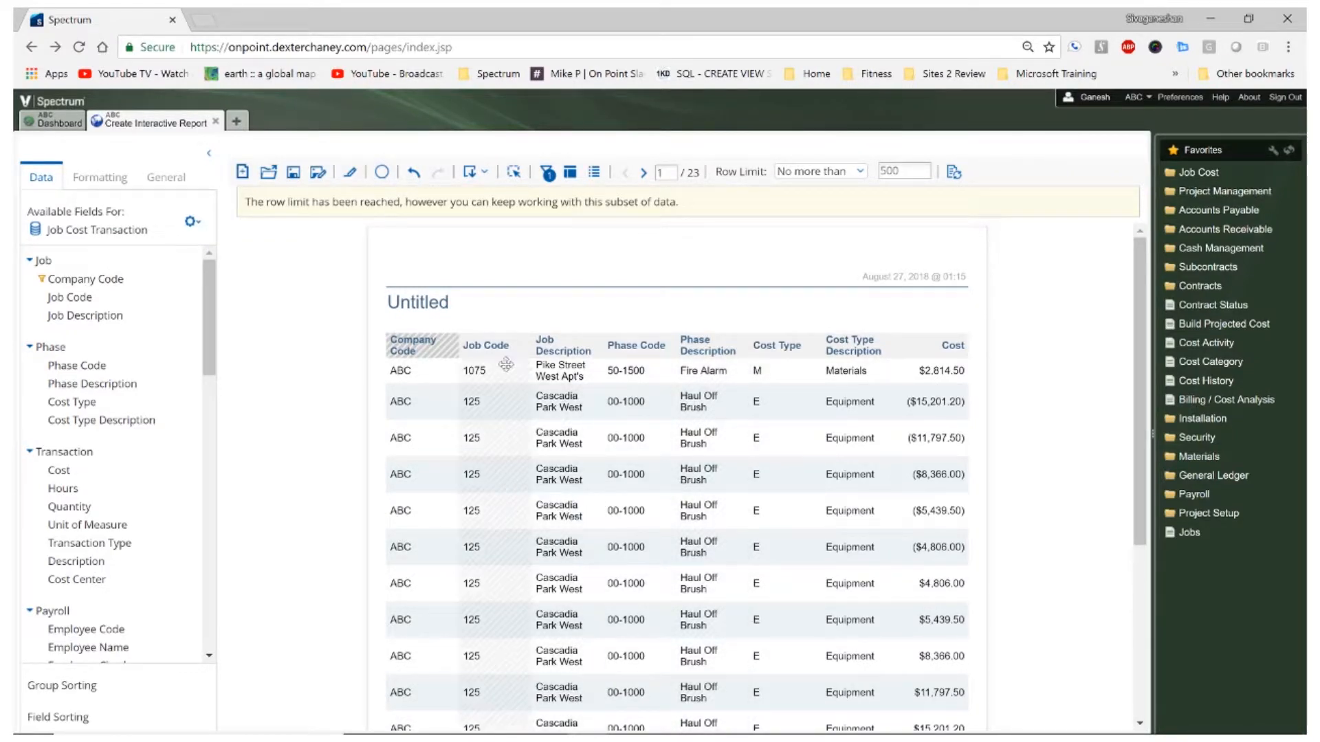
Group the report by Job Code, with Phase Code nested beneath it and Cost Type as the innermost group.
left_click_drag(491, 348, 476, 337)
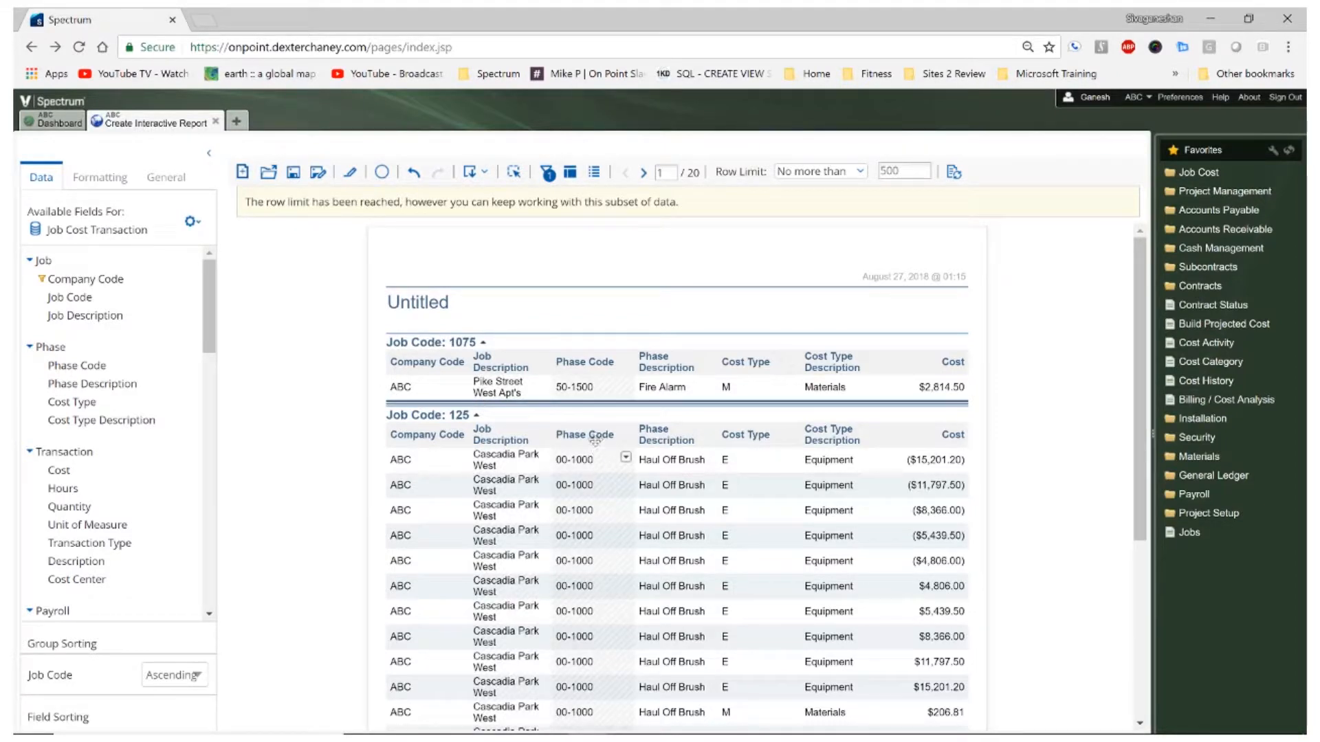
left_click_drag(592, 434, 447, 350)
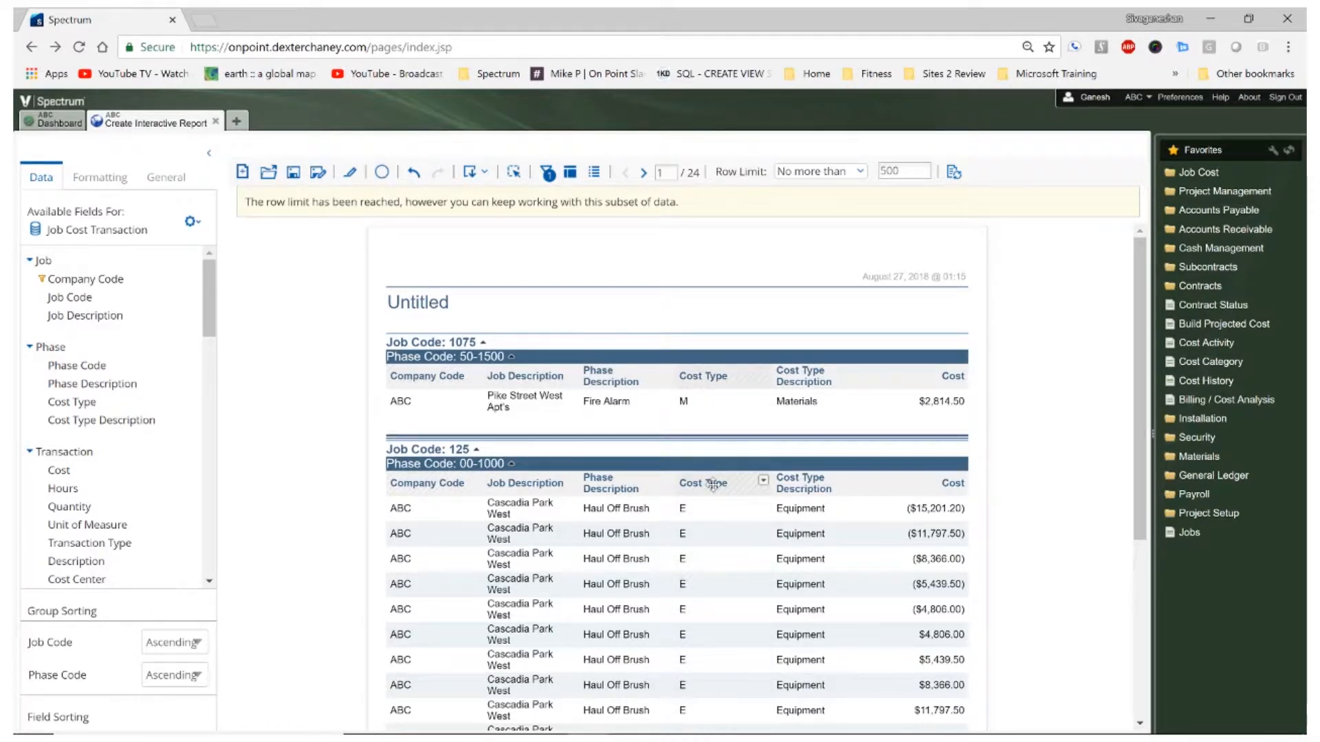
left_click_drag(712, 485, 436, 371)
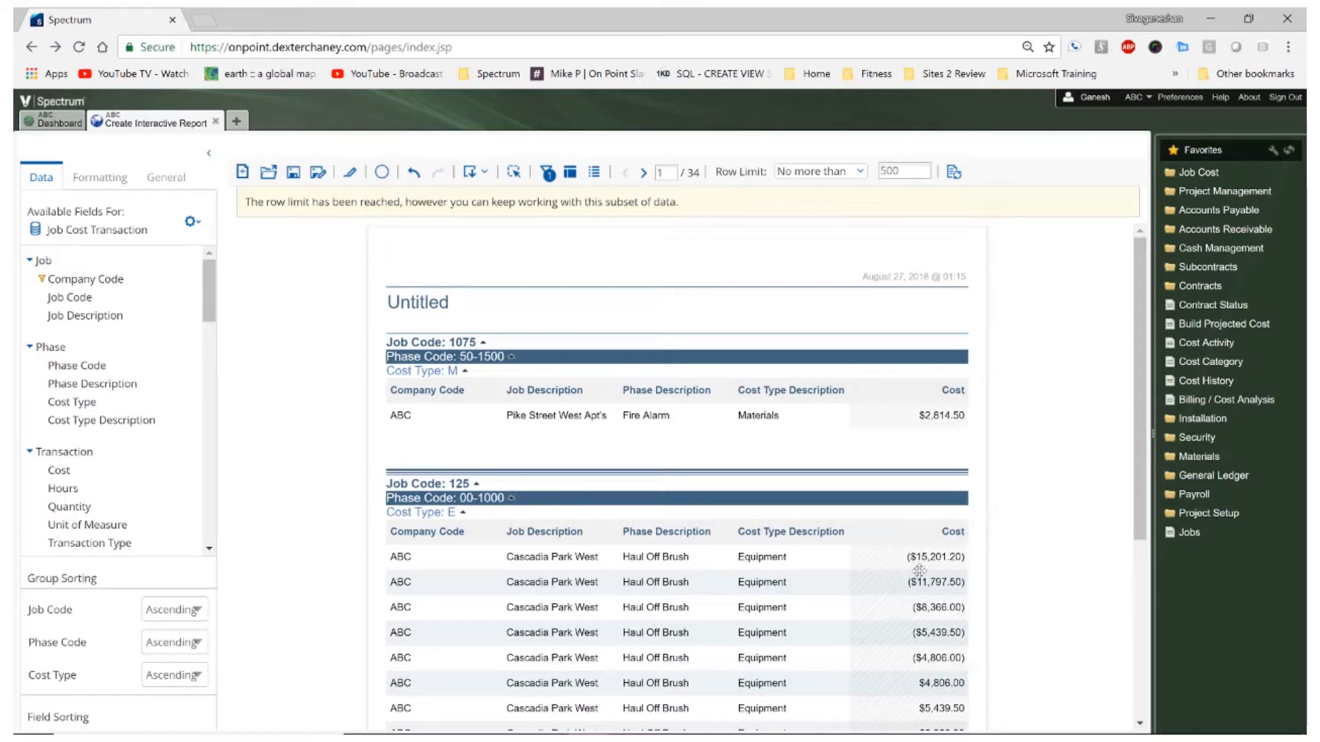
Set the Cost column's summary to Sum and check the subtotals on the report's first page.
scroll(922, 595, "down", 3)
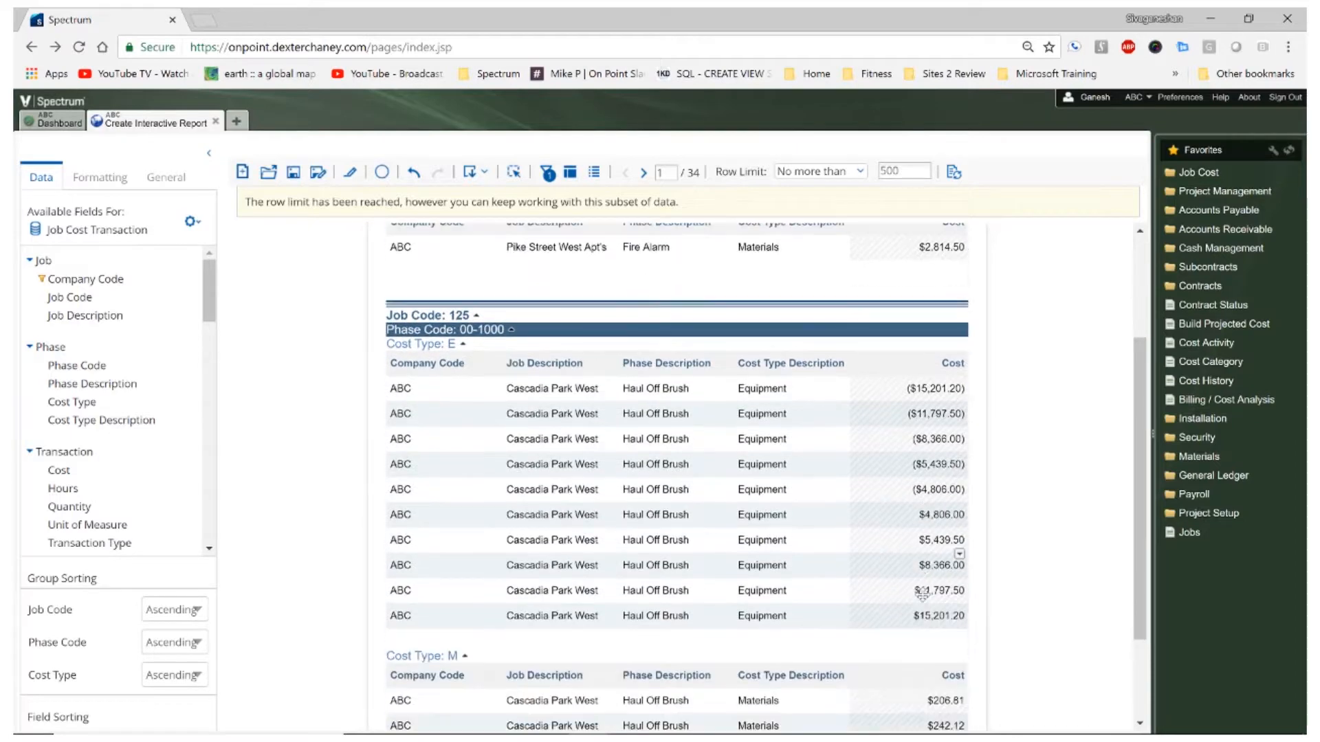
scroll(963, 421, "up", 3)
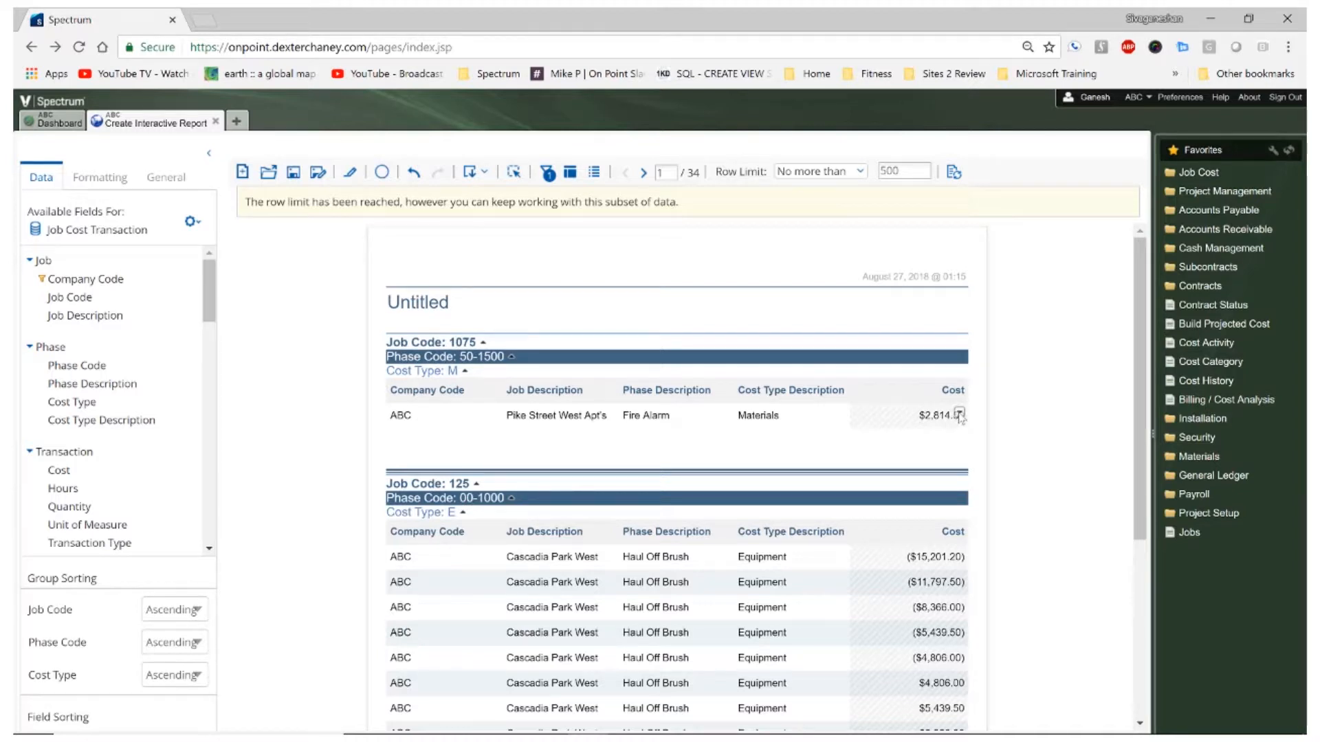
left_click(959, 415)
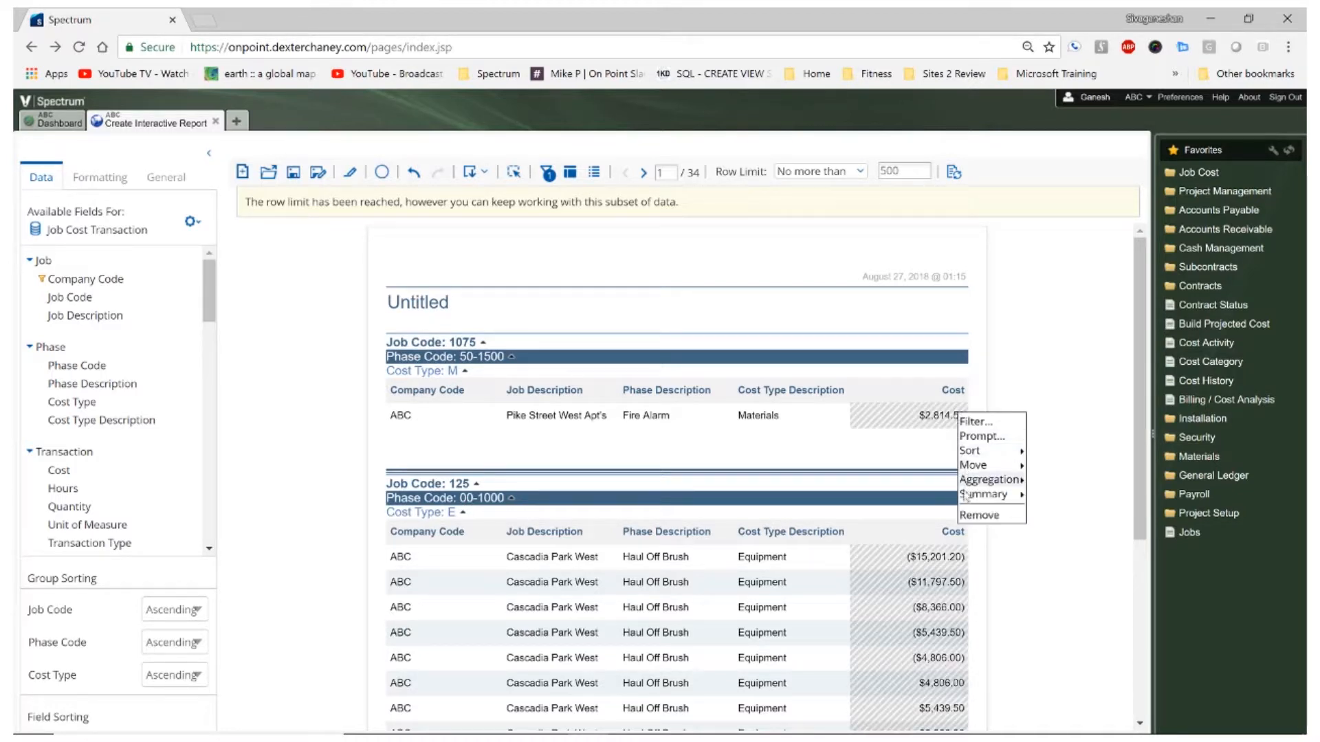
mouse_move(969, 495)
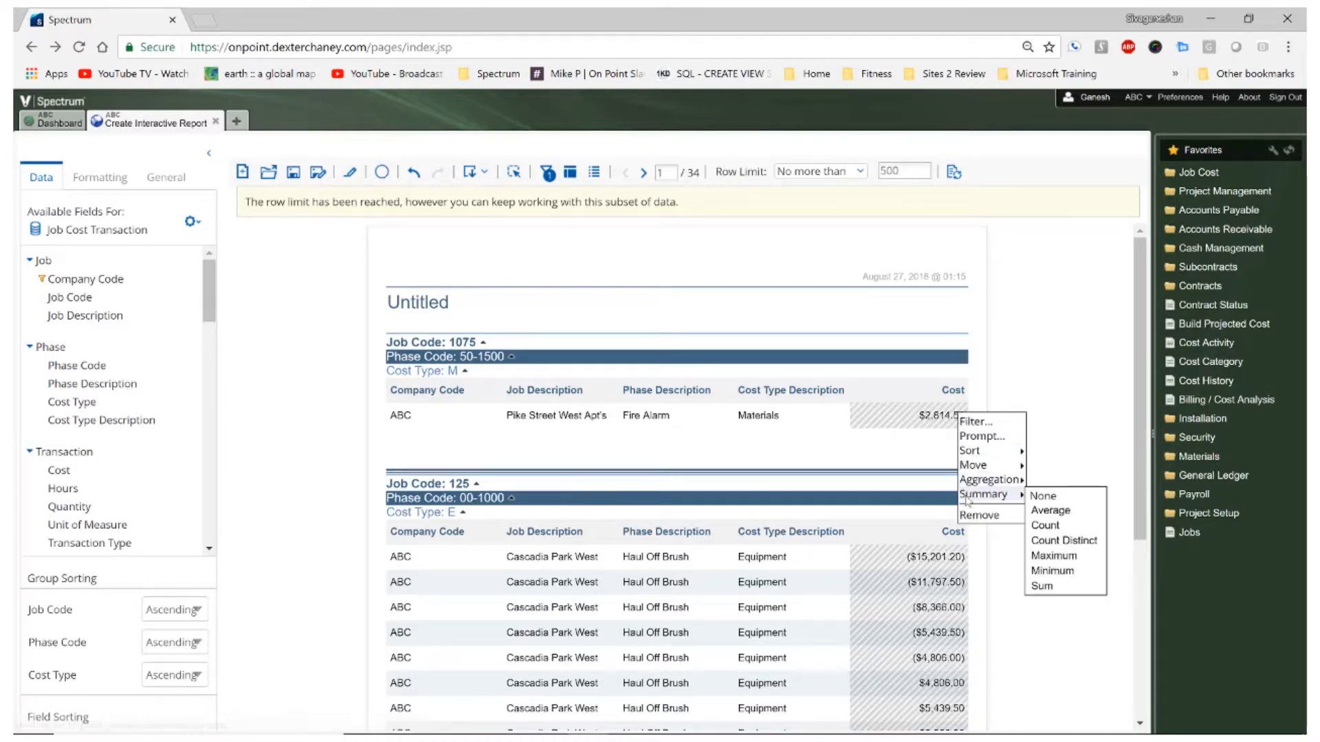
left_click(1042, 587)
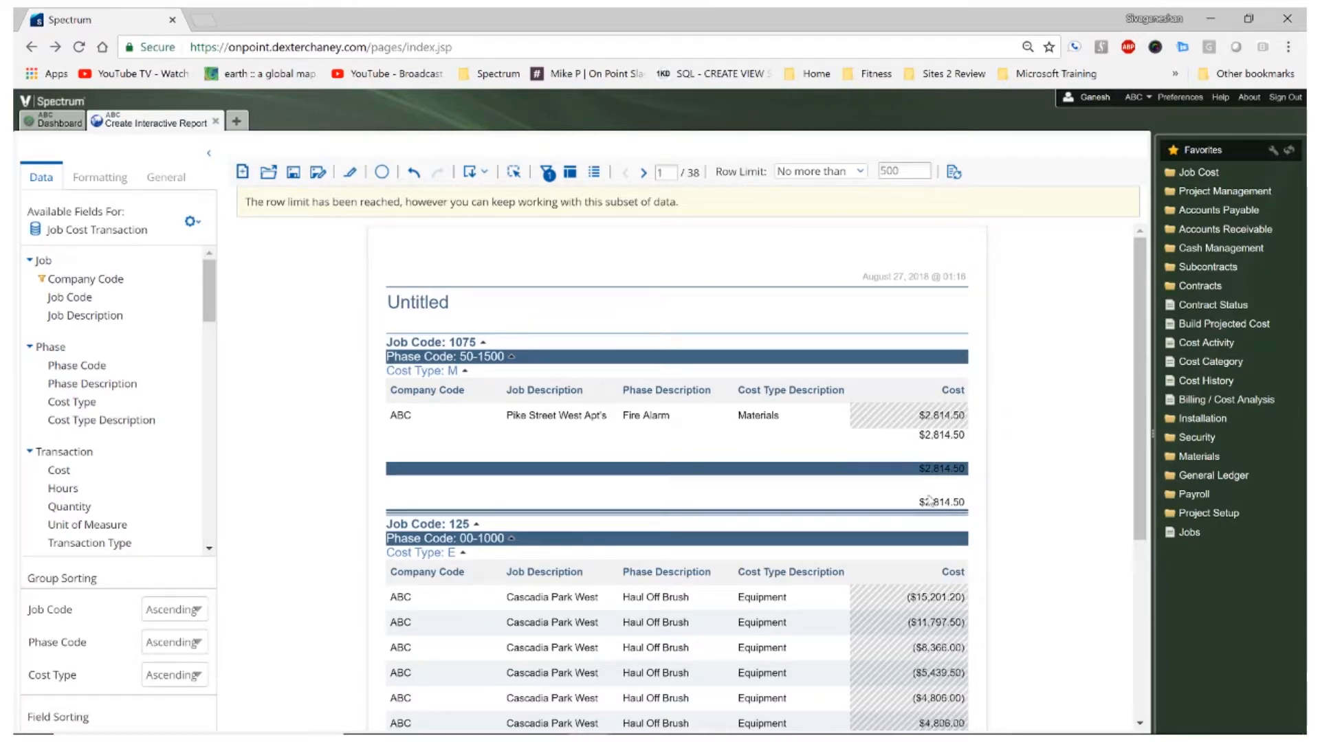
scroll(929, 500, "down", 5)
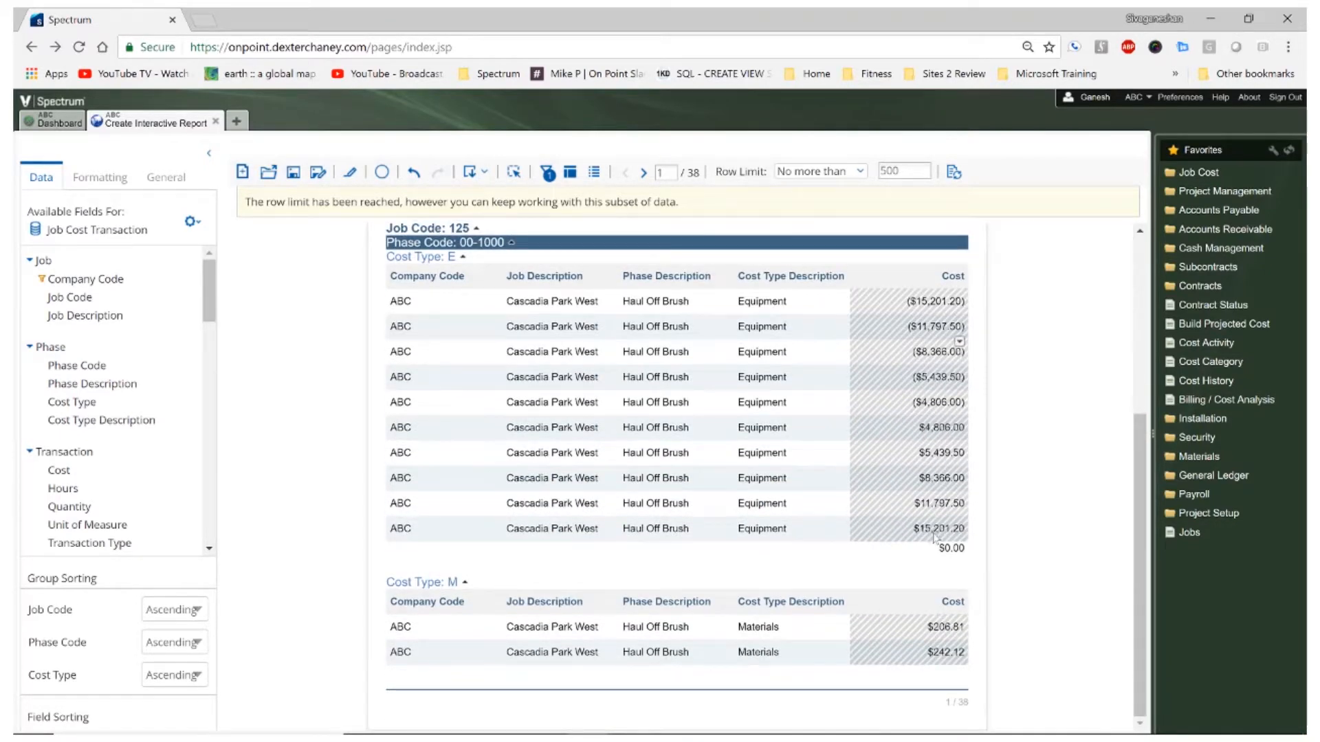
scroll(815, 490, "up", 5)
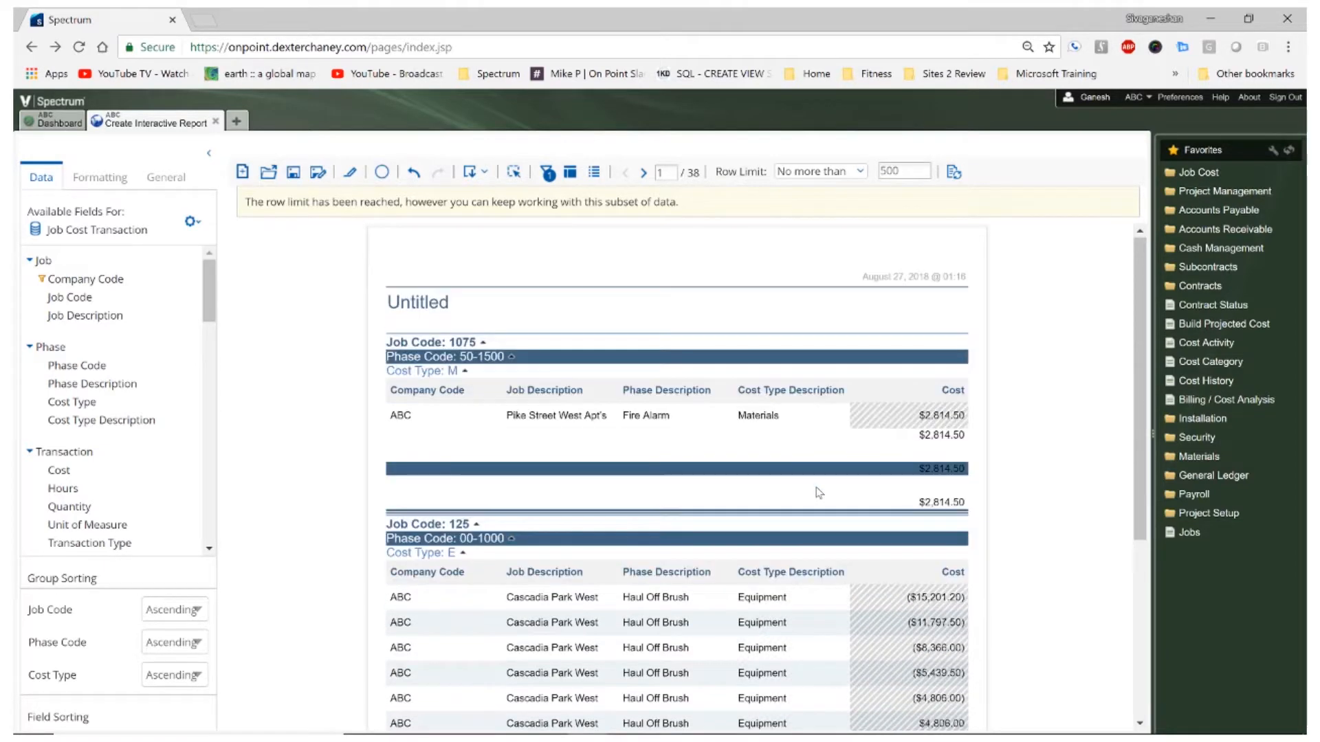
Save the report in the user's folder under Home with the filename "JC transaction by cost type".
left_click(318, 173)
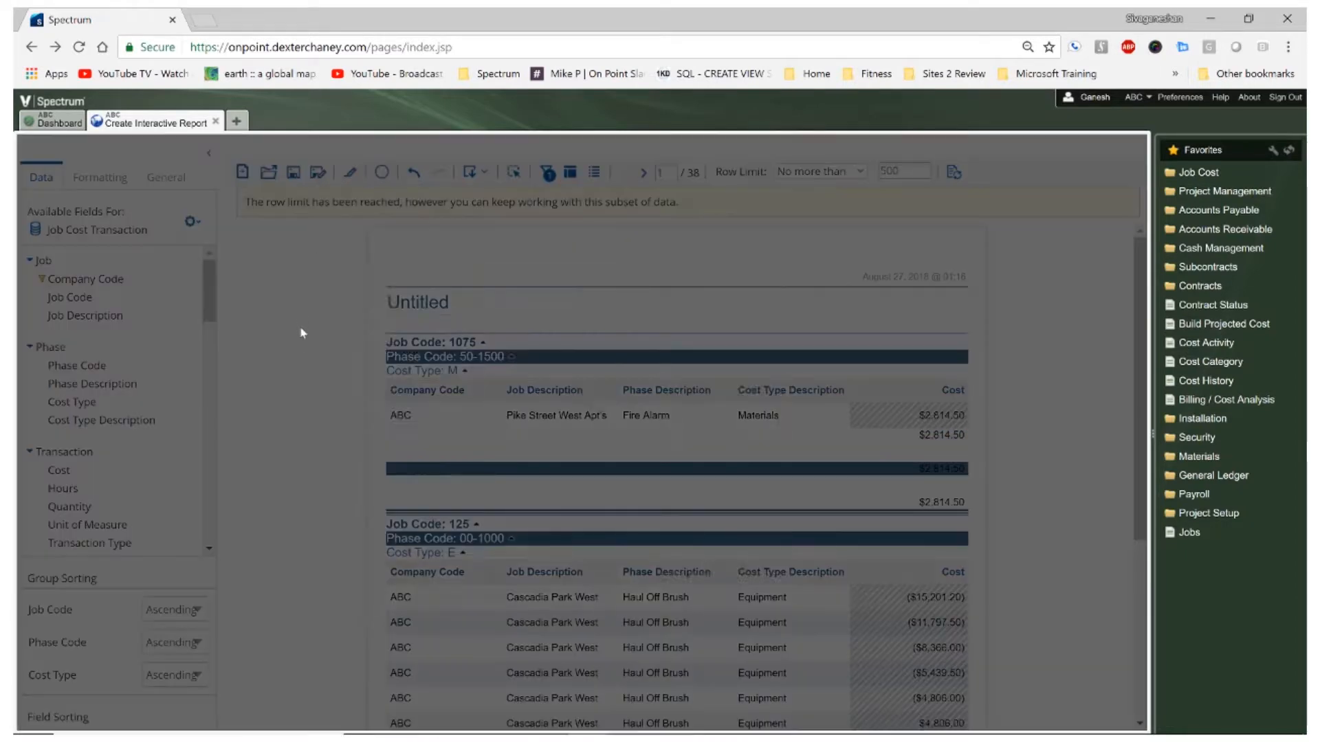
double_click(412, 416)
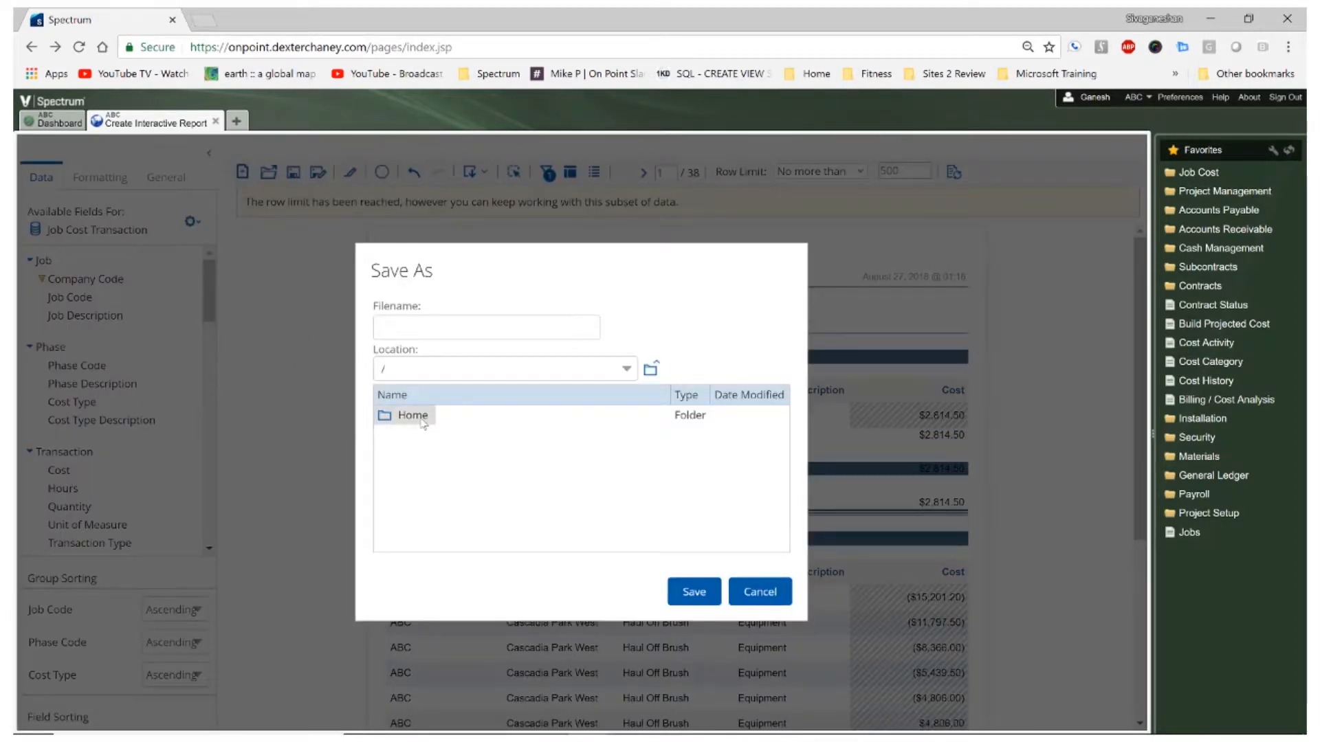
double_click(423, 416)
left_click(441, 327)
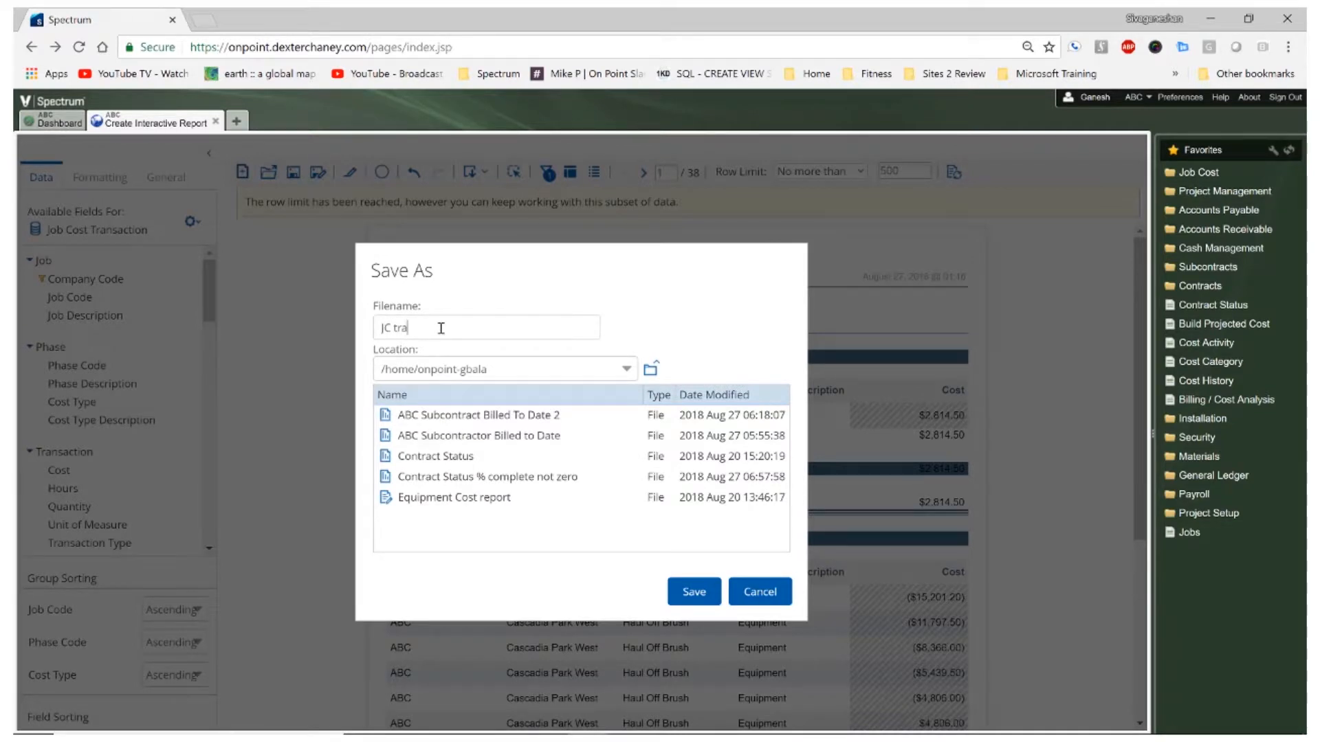
type("JC transaction by cost type")
left_click(694, 594)
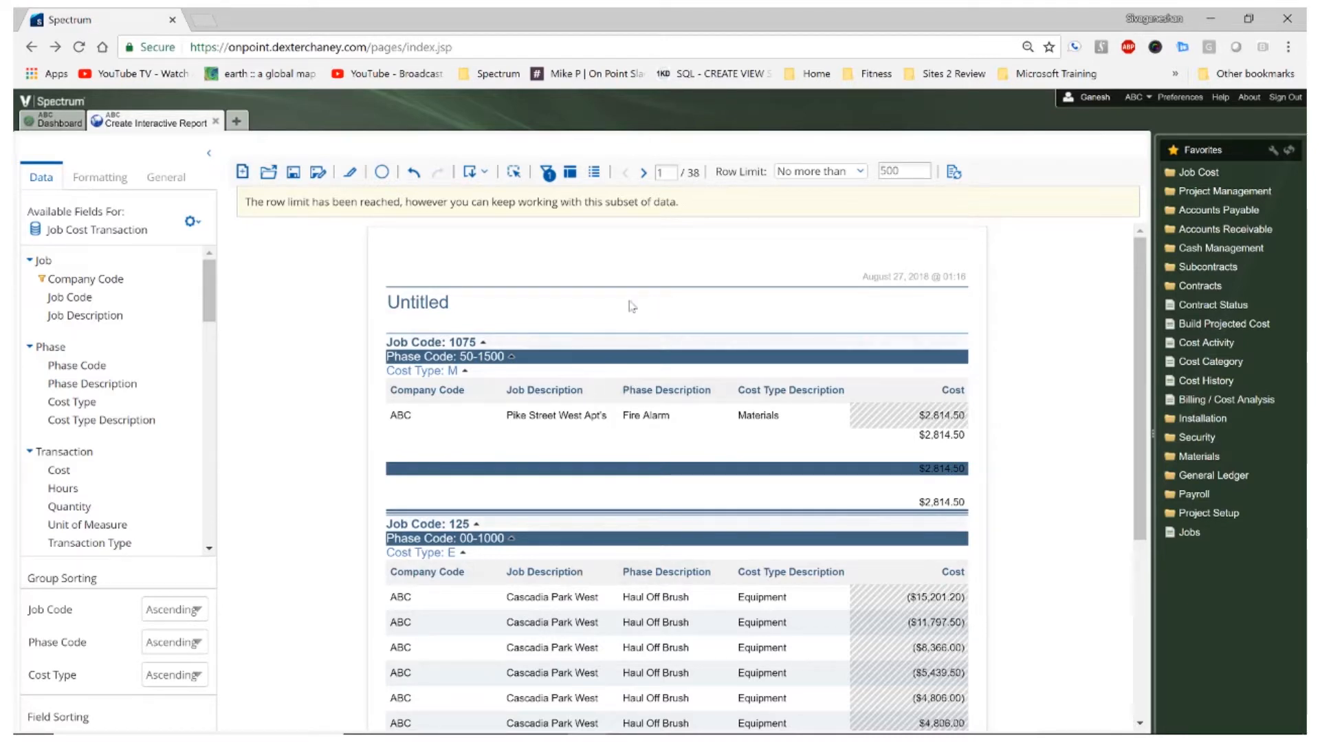
Replace the report's placeholder title with "JC transaction by cost type".
left_click(448, 304)
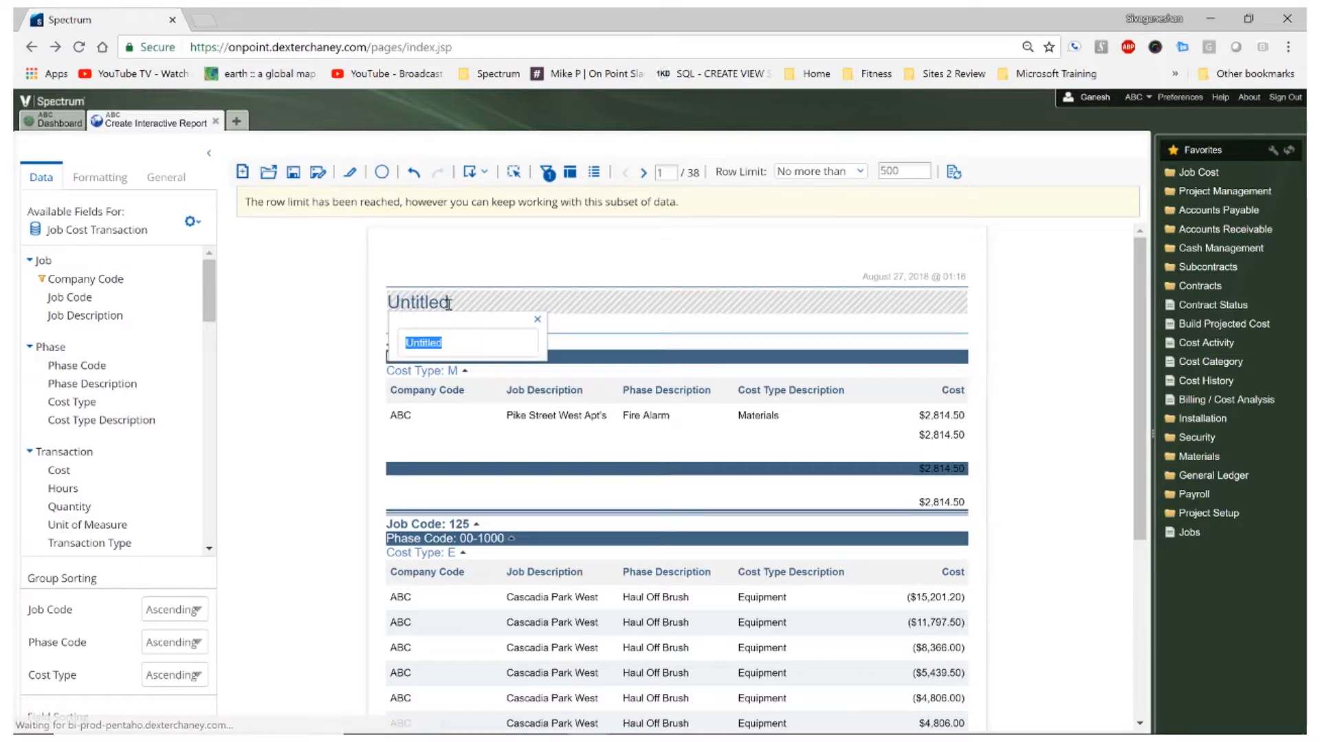
type("J")
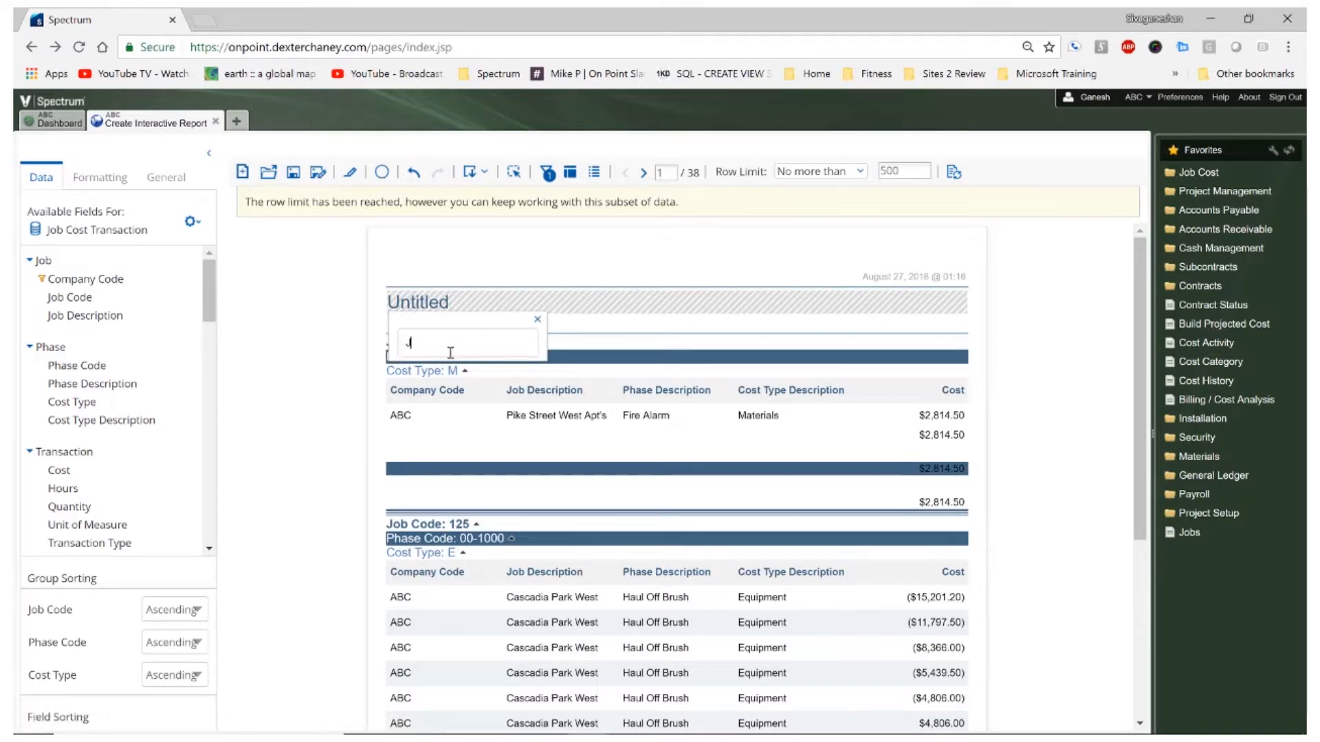
type("C transaction ")
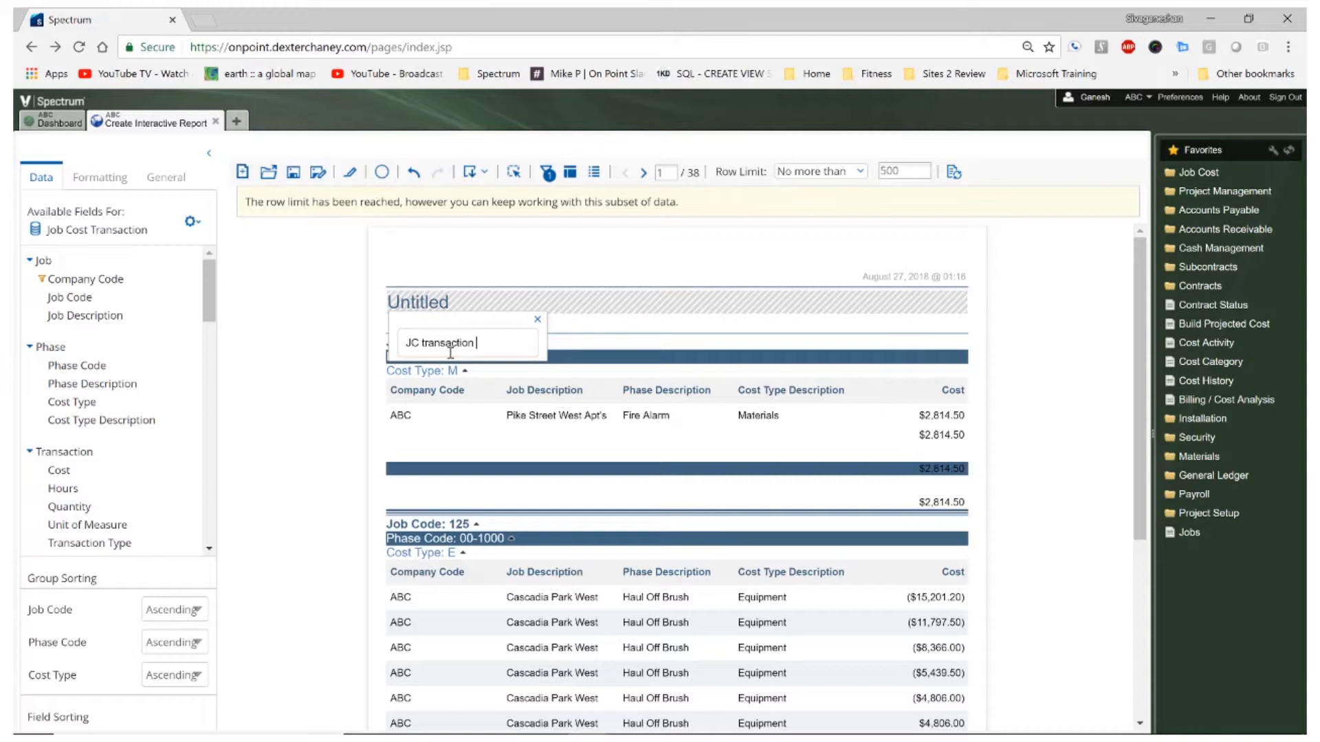
type("by cost")
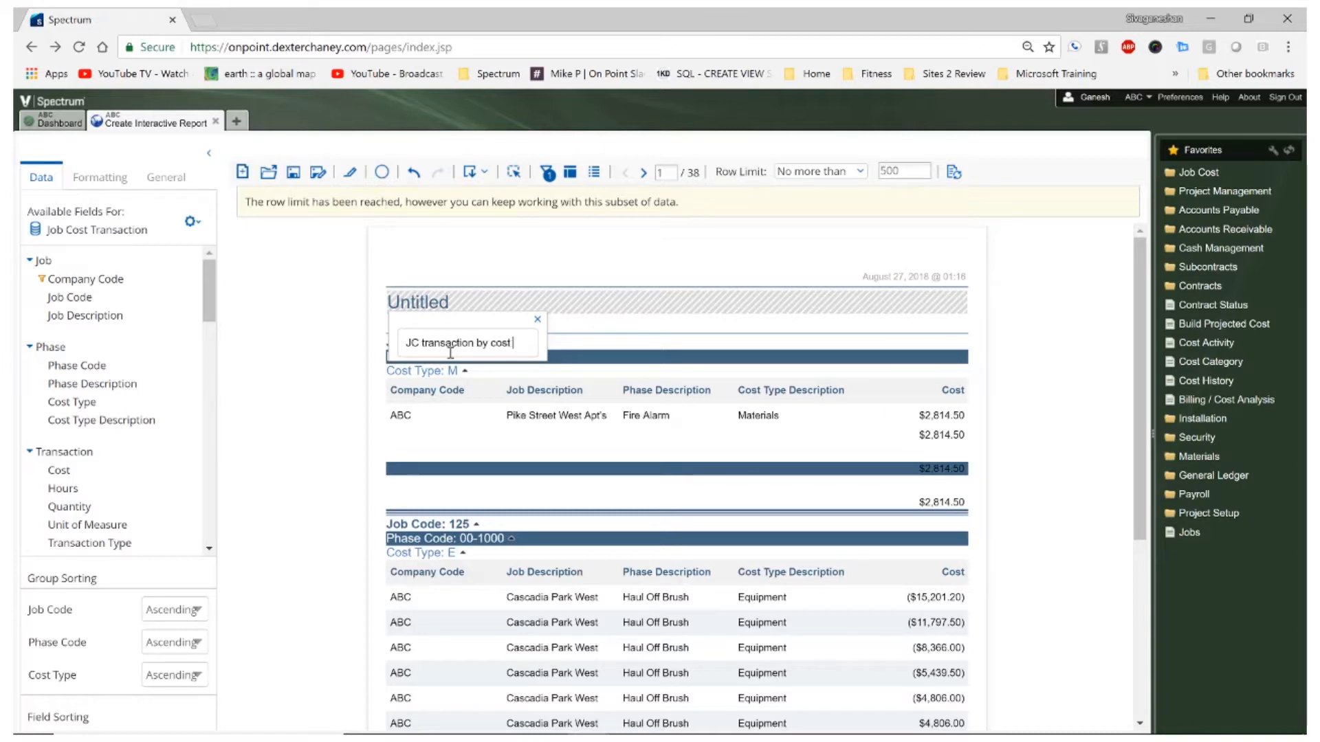
type(" type")
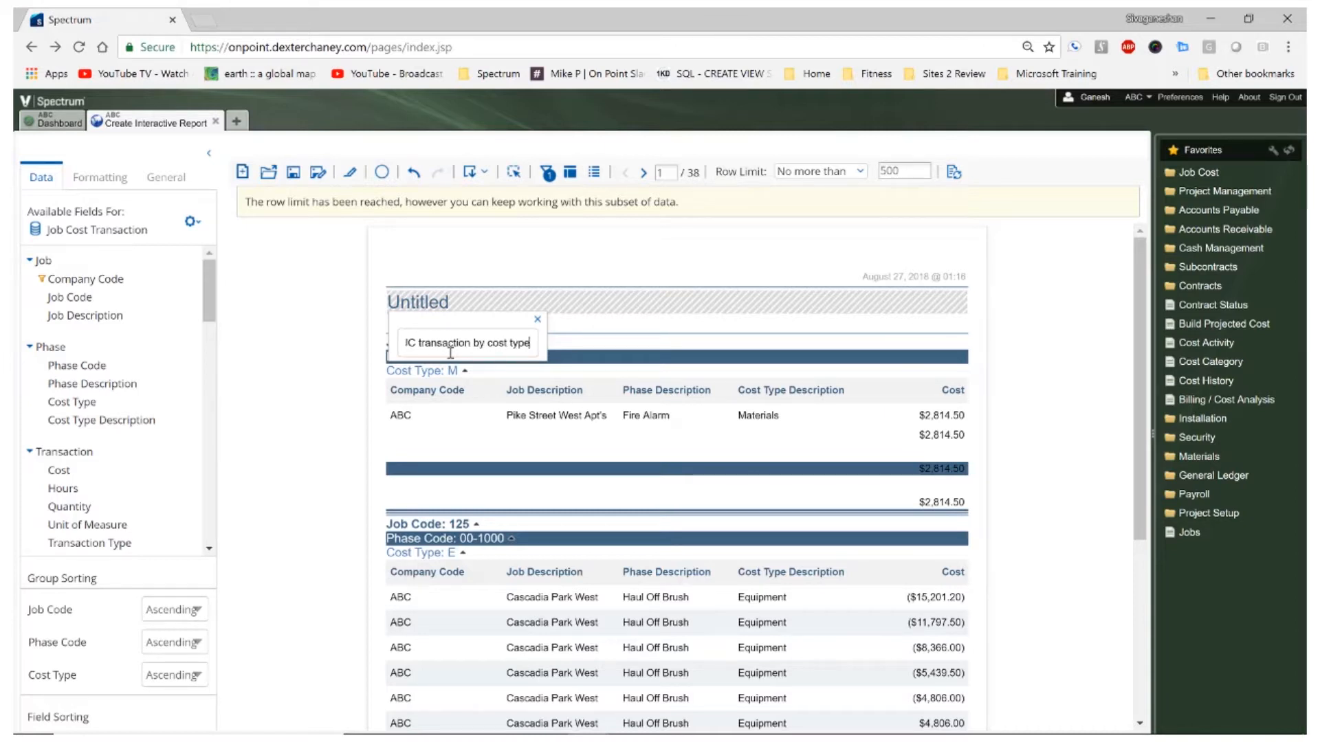
key("Return")
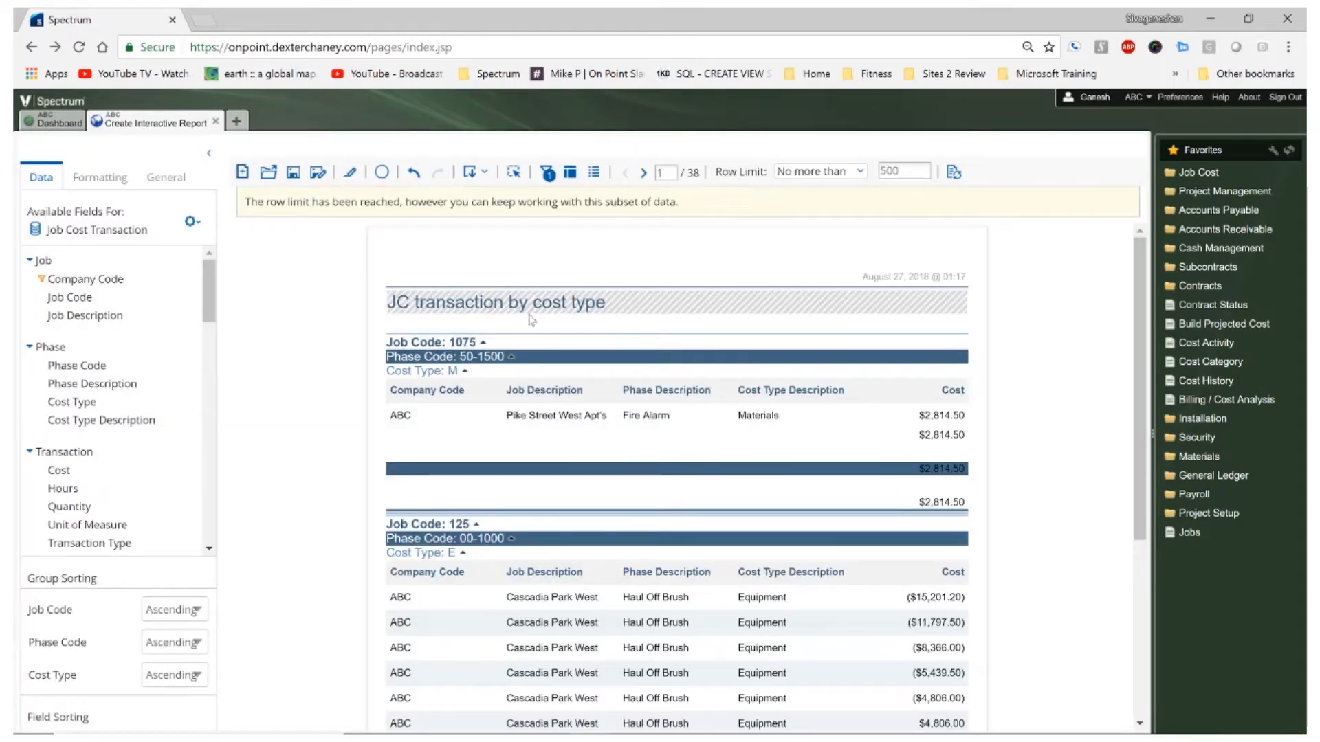
Export the report as a PDF, review its first page, and return to the report editor.
left_click(484, 174)
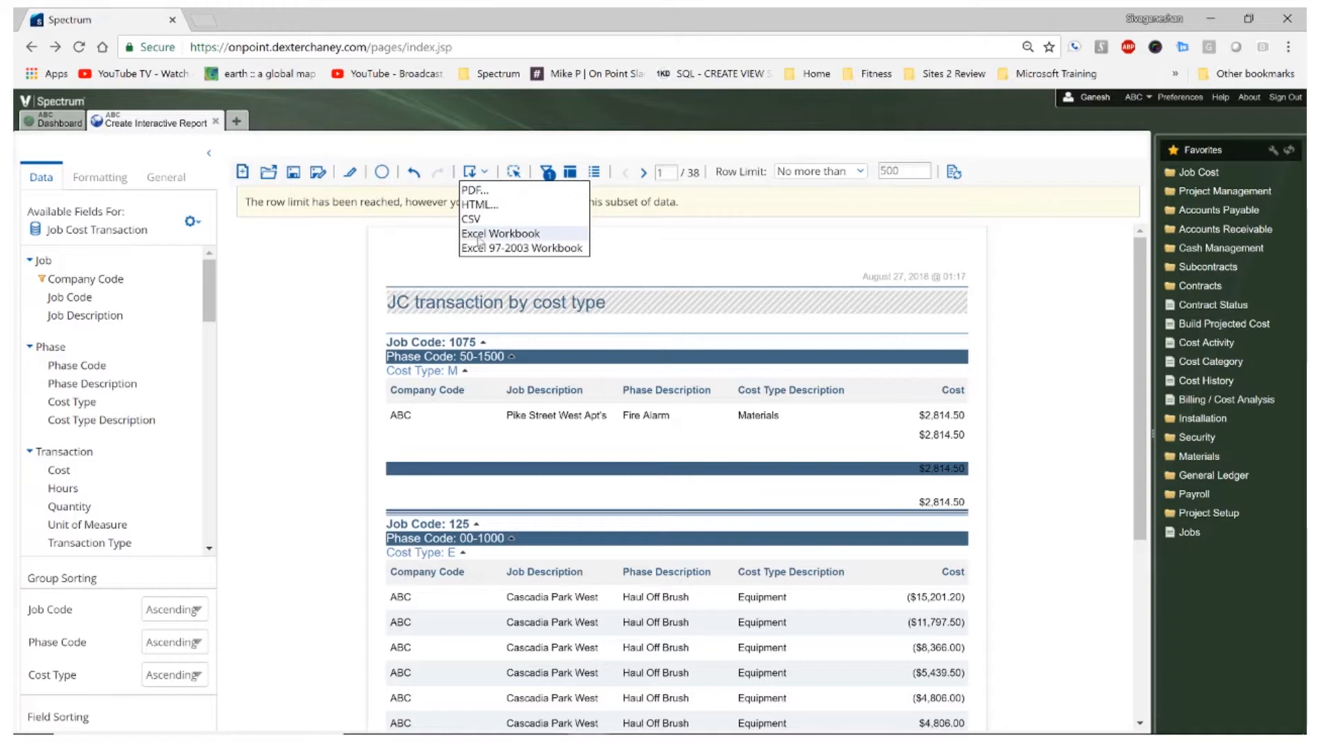
left_click(477, 192)
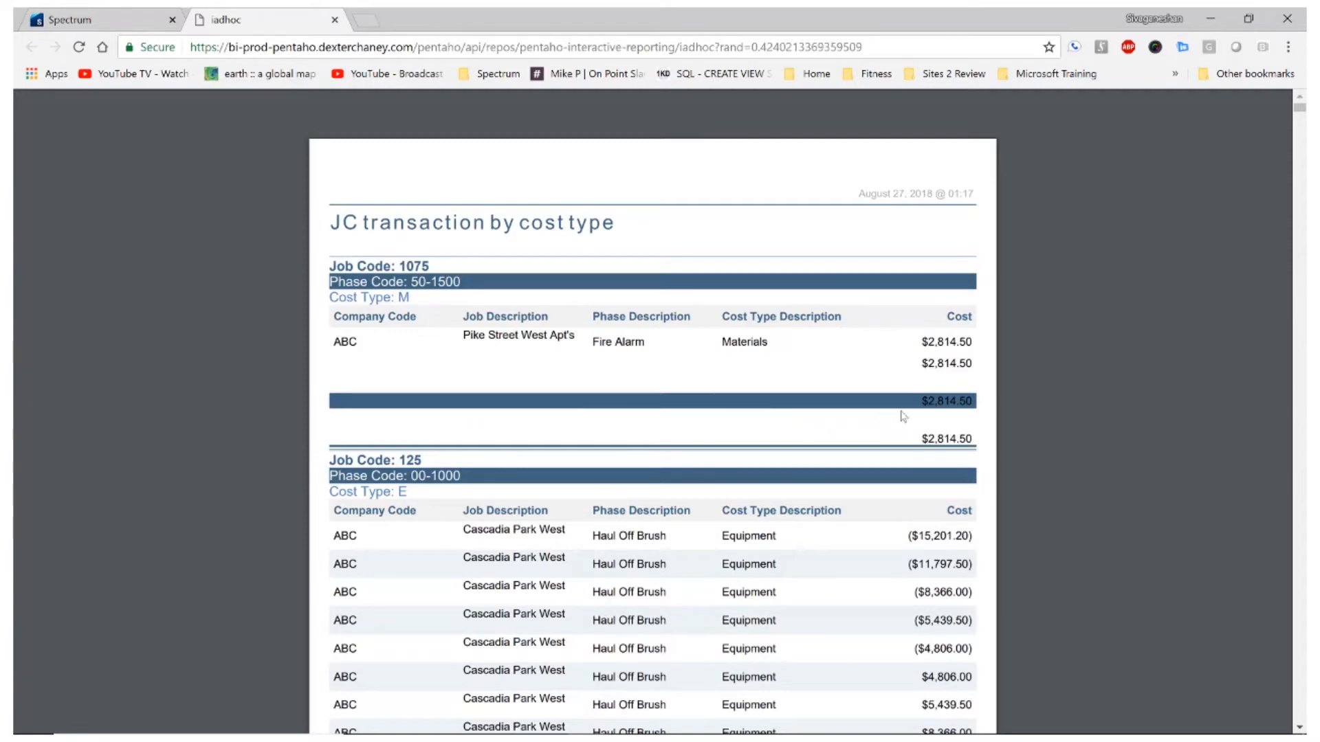
scroll(616, 420, "down", 8)
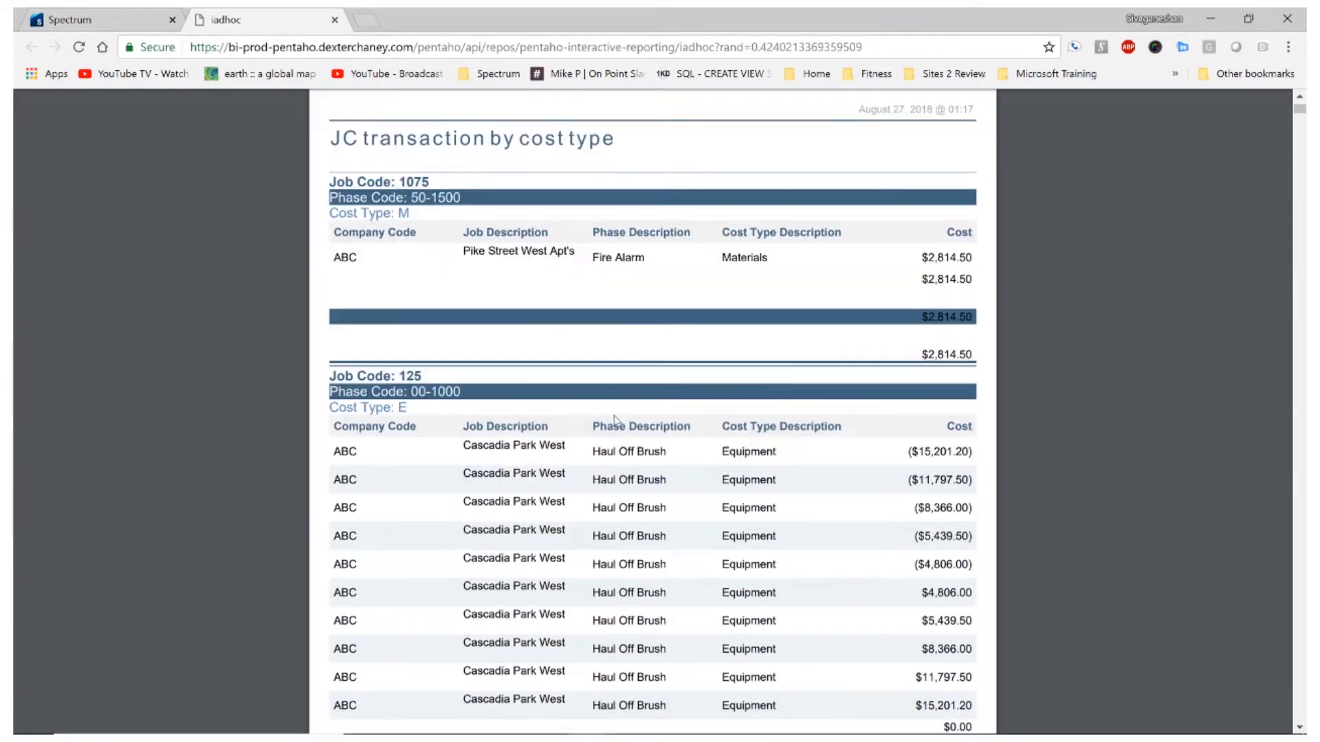
scroll(617, 421, "up", 8)
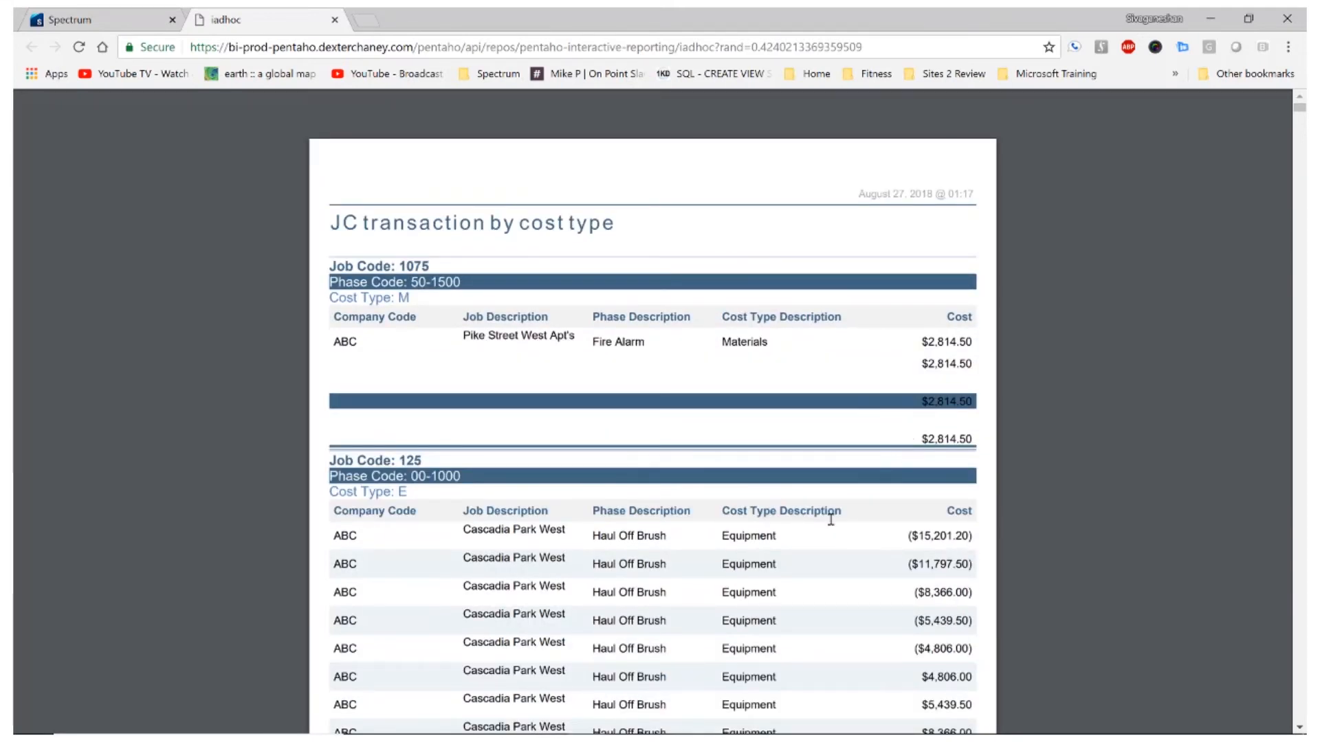
scroll(831, 520, "down", 1)
scroll(831, 520, "down", 2)
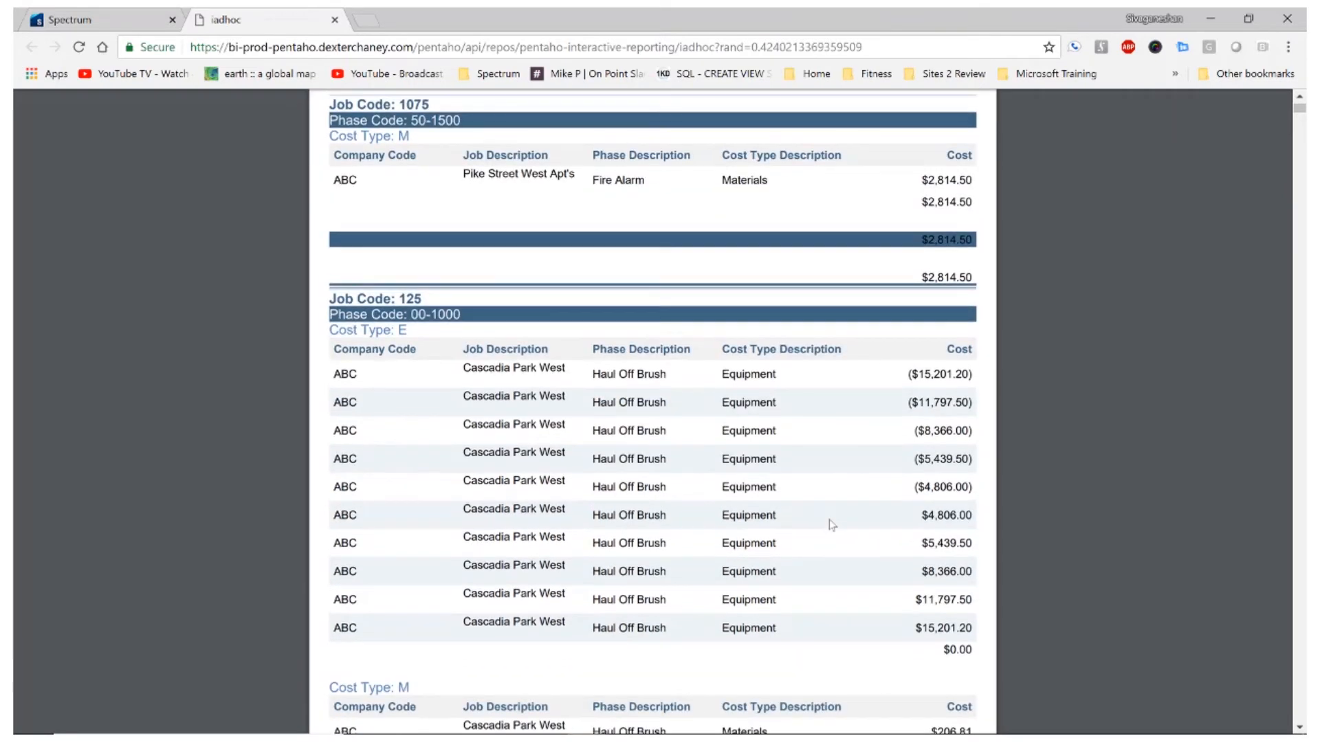
scroll(832, 519, "up", 3)
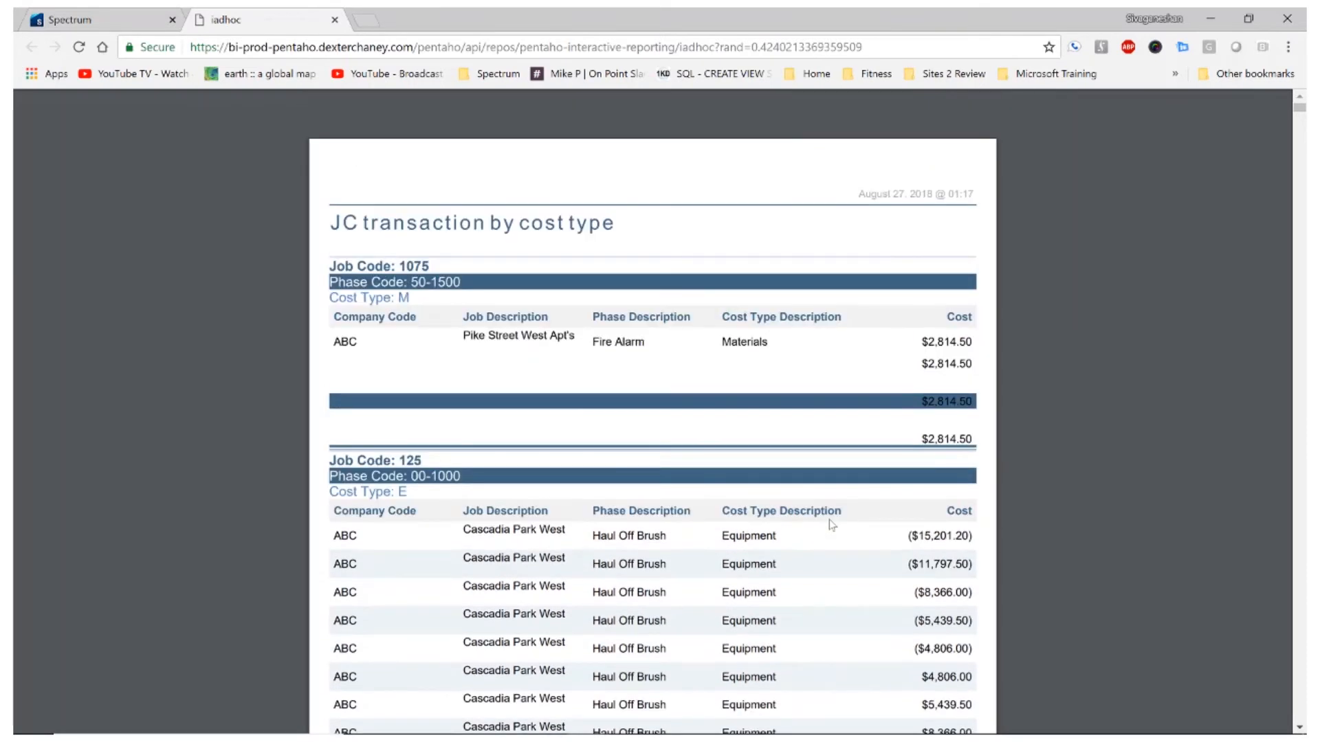
left_click(119, 21)
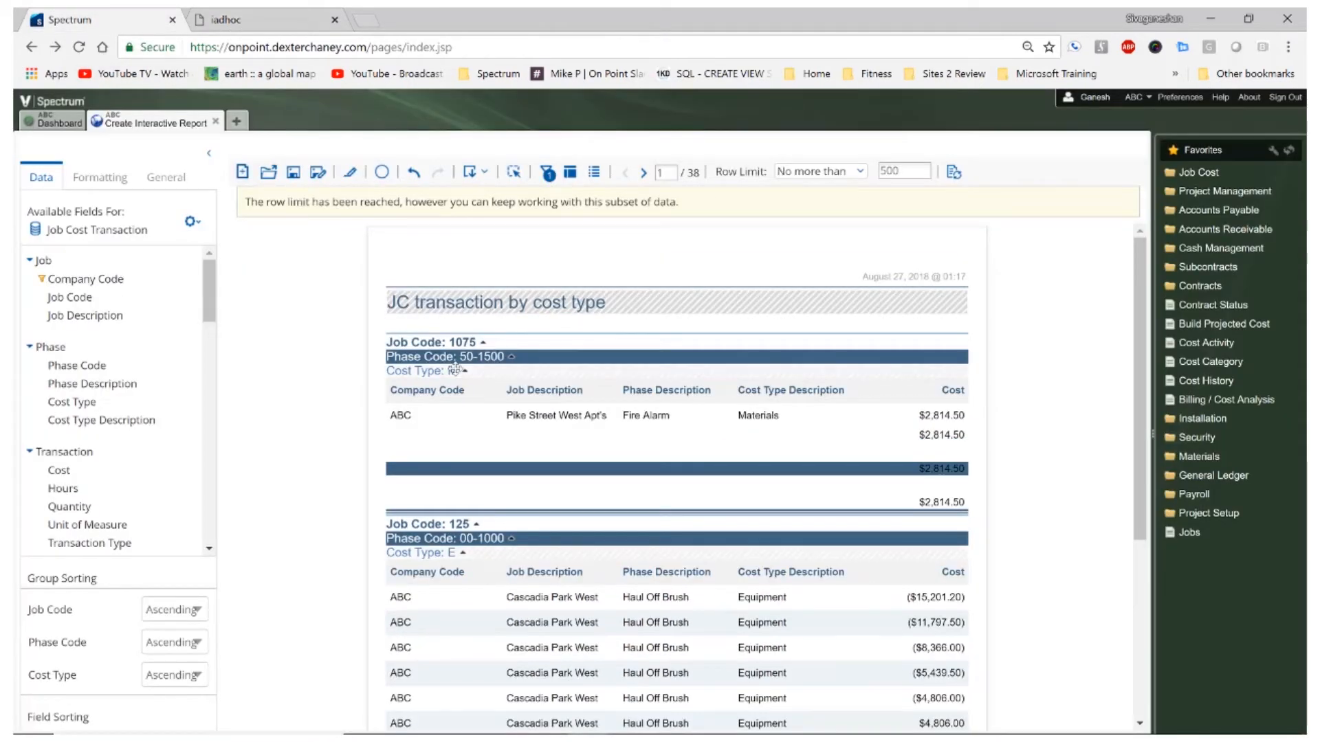